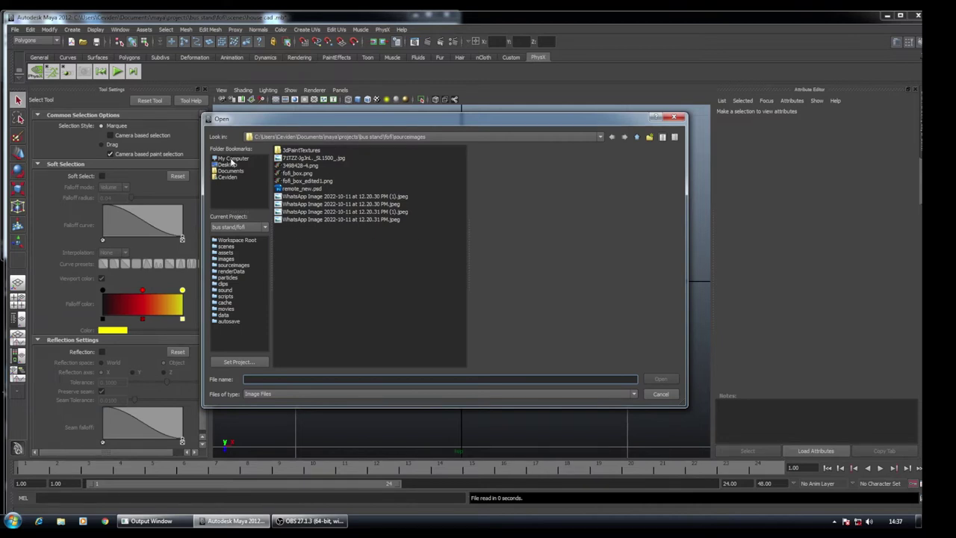
# - Load house-plan-ground-floor-plan.jpg from D:\house plane as the top view's image plane
pyautogui.click(232, 160)
pyautogui.click(279, 157)
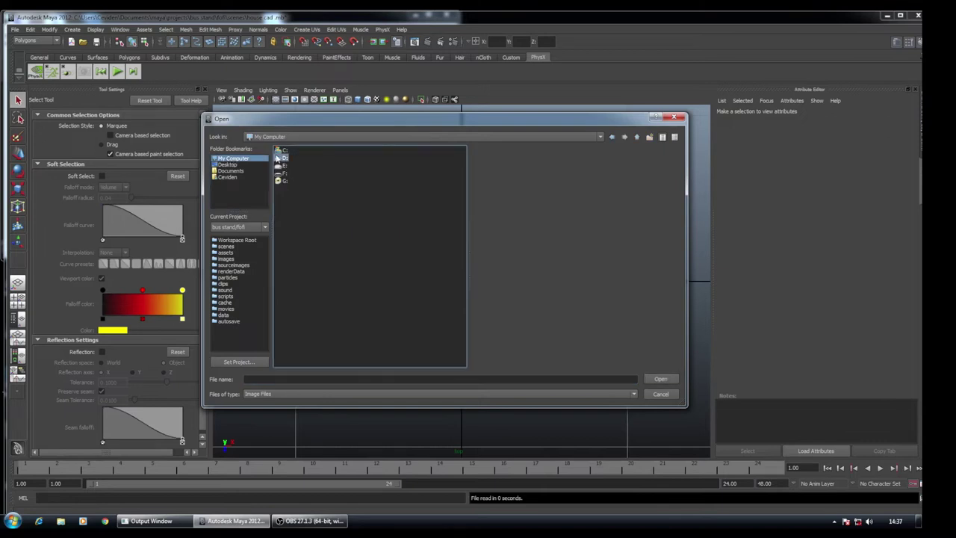
pyautogui.doubleClick(277, 158)
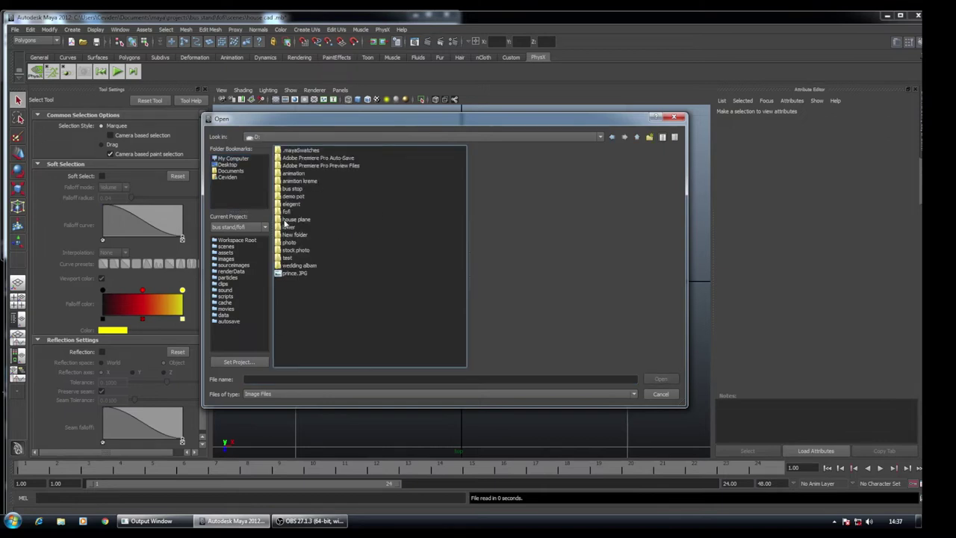
pyautogui.doubleClick(284, 221)
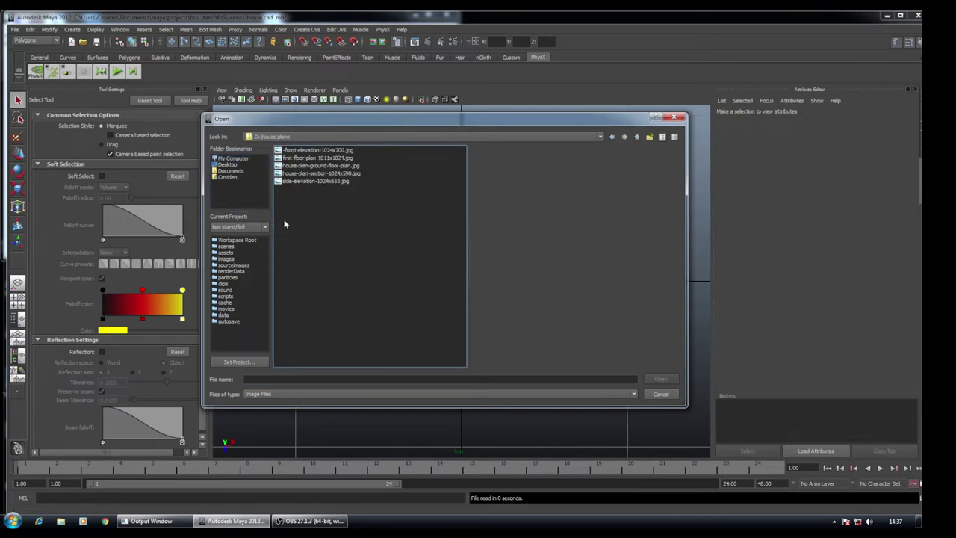
pyautogui.click(322, 159)
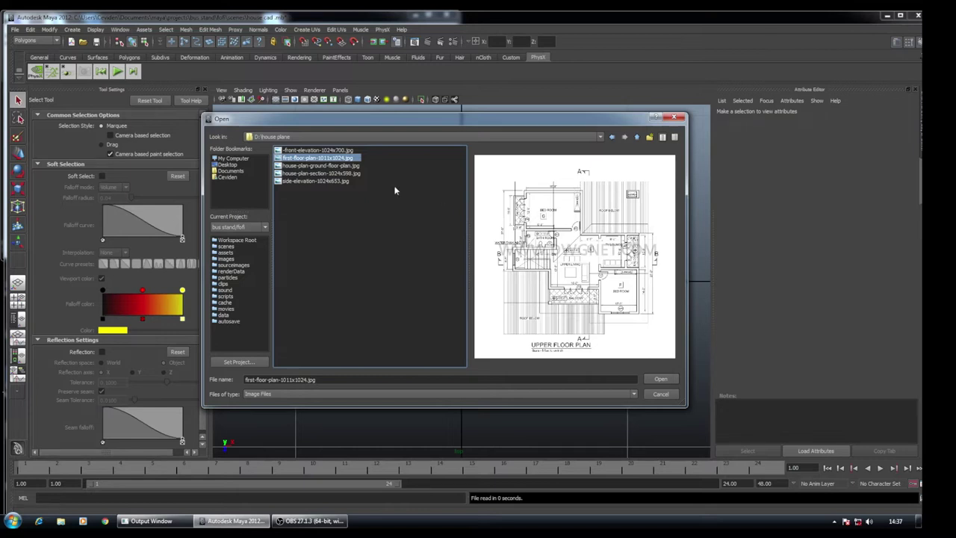
pyautogui.click(317, 166)
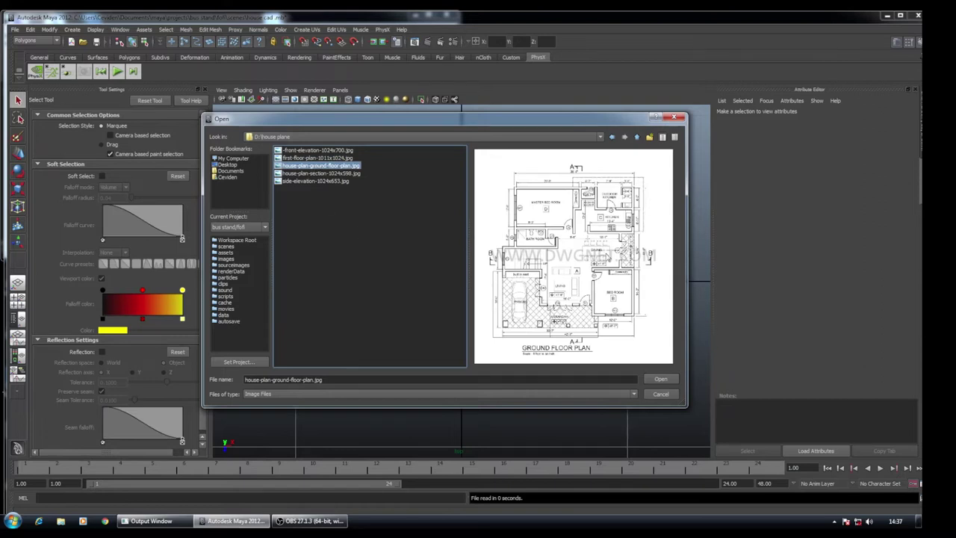
pyautogui.click(661, 379)
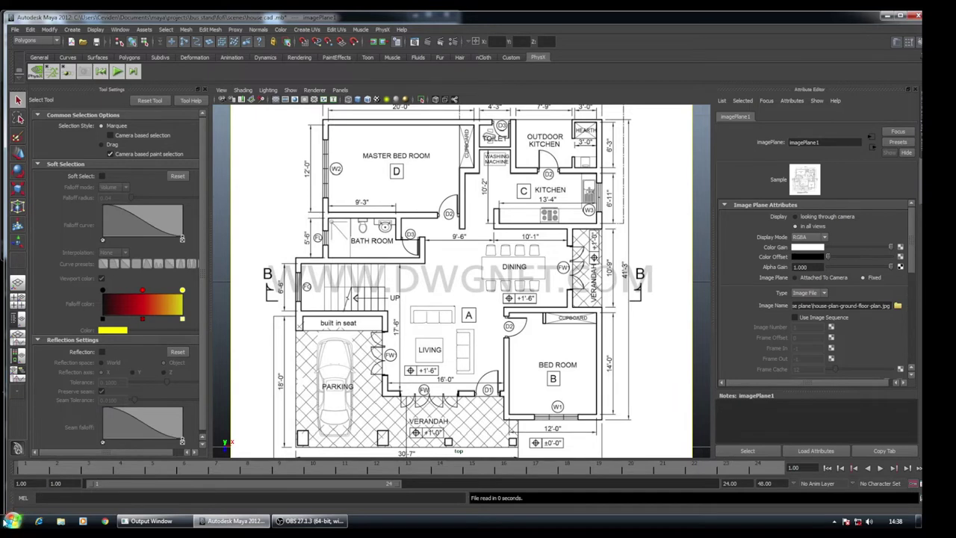
pyautogui.click(11, 521)
pyautogui.click(437, 415)
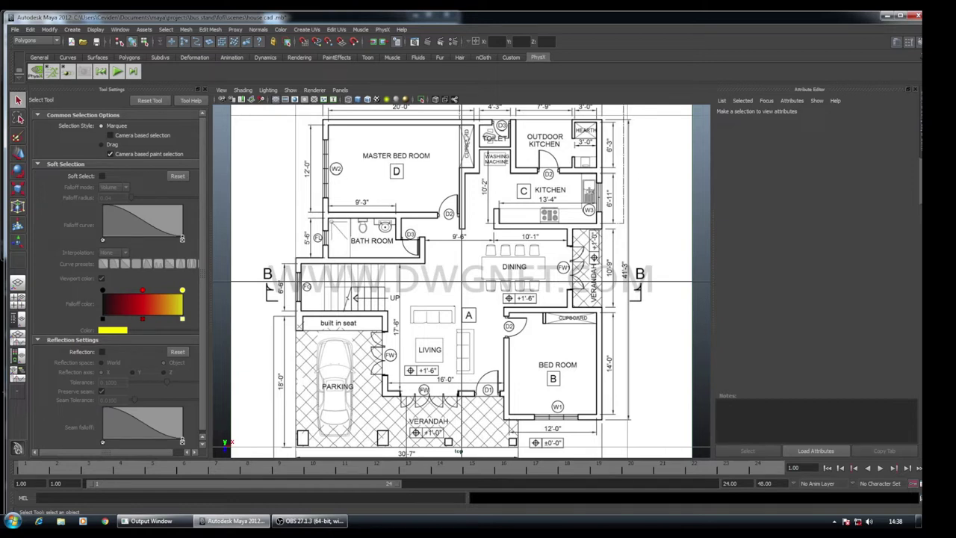
pyautogui.press('space')
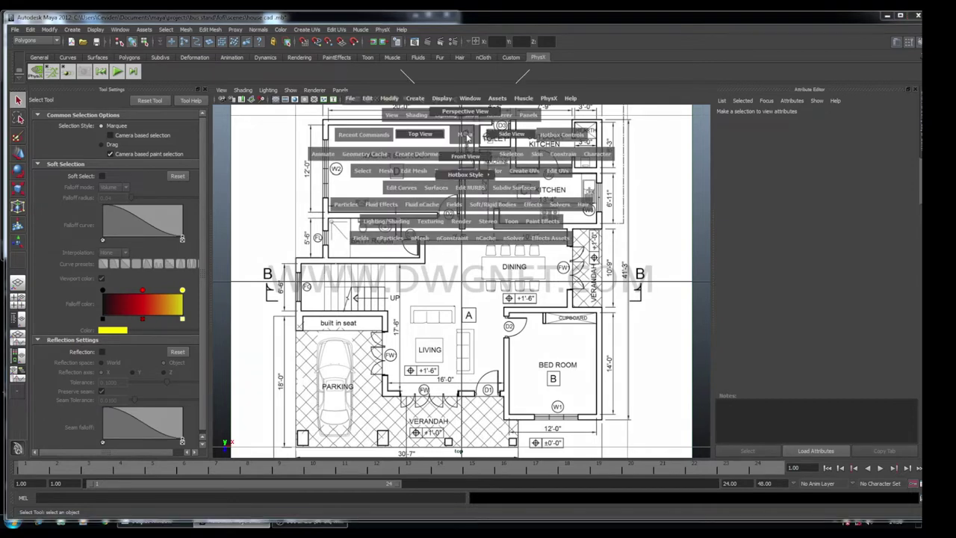
pyautogui.moveTo(466, 135); pyautogui.dragTo(467, 112)
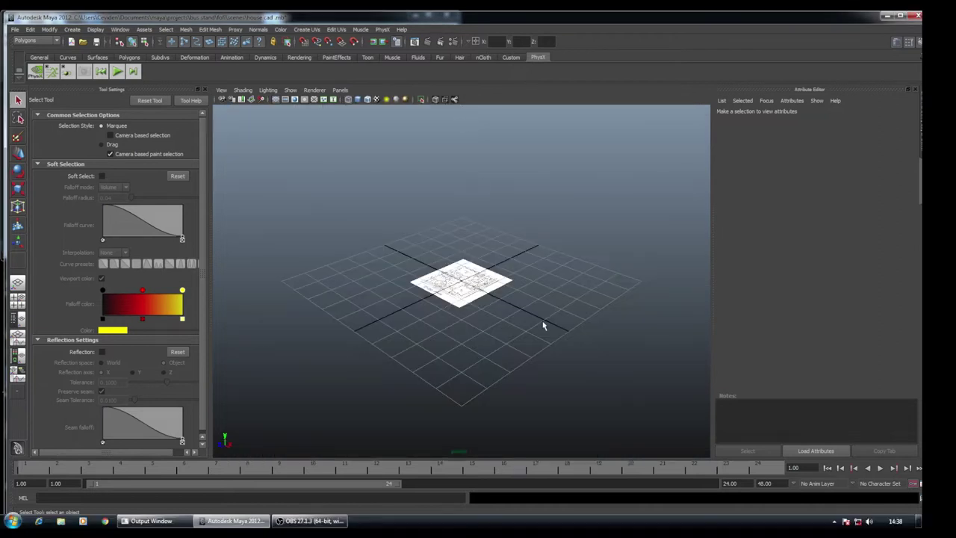
pyautogui.keyDown('alt'); pyautogui.moveTo(542, 325); pyautogui.dragTo(332, 329); pyautogui.keyUp('alt')
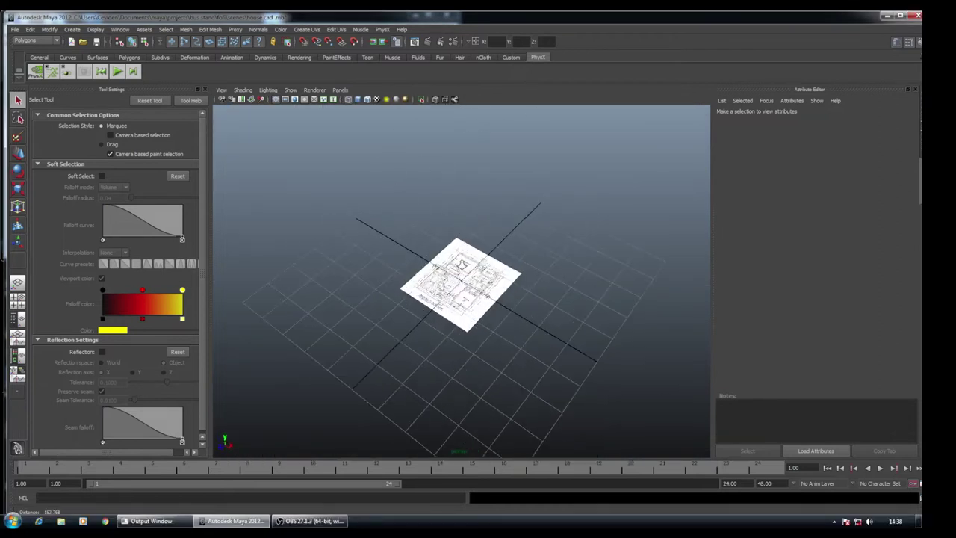
pyautogui.moveTo(462, 263)
pyautogui.keyDown('alt'); pyautogui.mouseDown(button='right')
pyautogui.moveTo(604, 433)
pyautogui.moveTo(522, 336)
pyautogui.moveTo(596, 409)
pyautogui.moveTo(526, 279)
pyautogui.mouseUp(button='right'); pyautogui.keyUp('alt')
pyautogui.moveTo(526, 278)
pyautogui.keyDown('alt'); pyautogui.mouseDown()
pyautogui.moveTo(617, 304)
pyautogui.moveTo(463, 233)
pyautogui.mouseUp(); pyautogui.keyUp('alt')
pyautogui.keyDown('alt'); pyautogui.moveTo(458, 296); pyautogui.dragTo(422, 261, button='right'); pyautogui.keyUp('alt')
pyautogui.press('space')
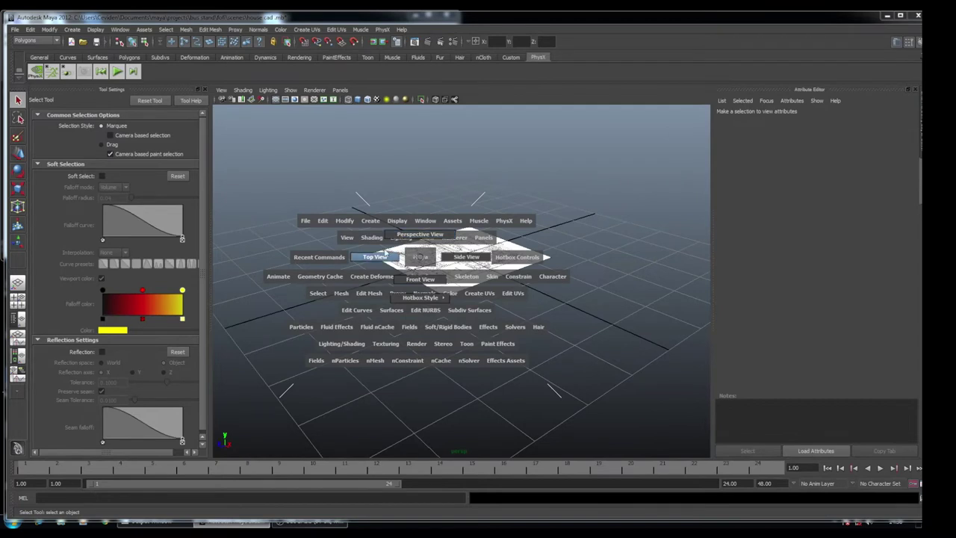
pyautogui.moveTo(398, 238); pyautogui.dragTo(378, 257)
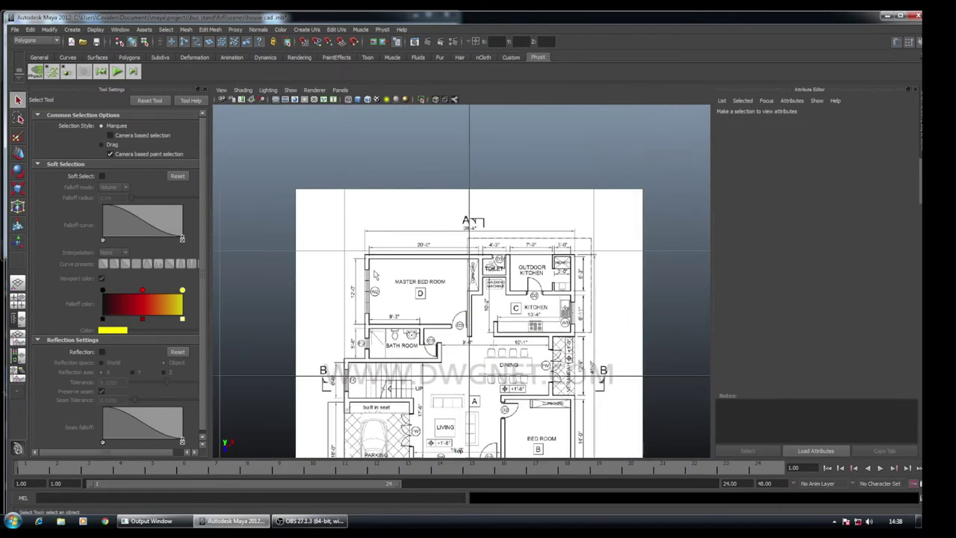
# - Zoom in on the Master Bed Room and browse the Mesh, Select and Edit menus
pyautogui.scroll(5, 493, 303)
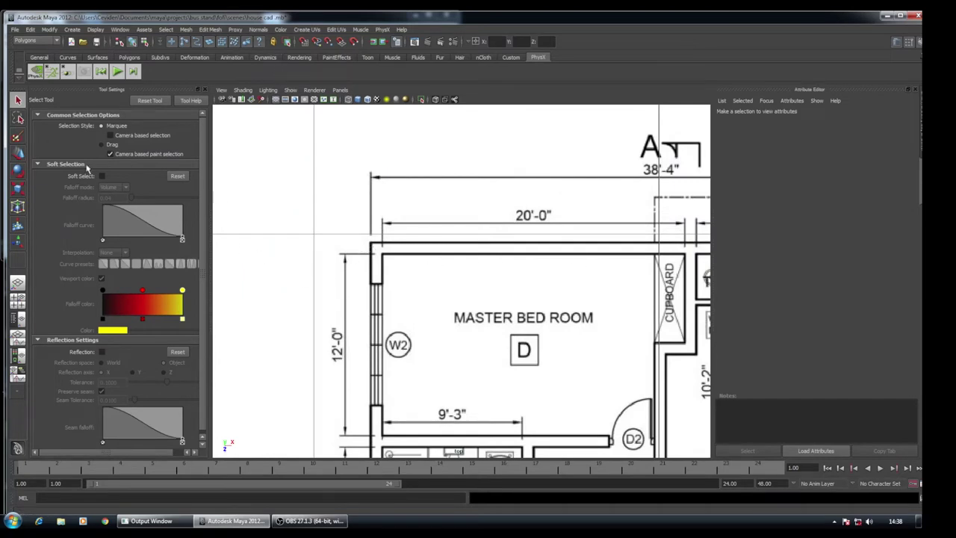
pyautogui.click(187, 30)
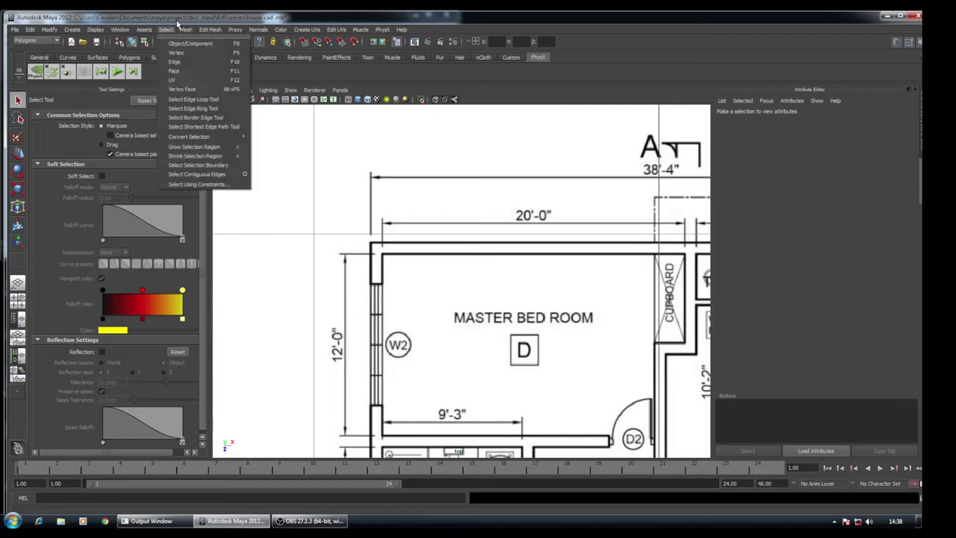
pyautogui.click(158, 29)
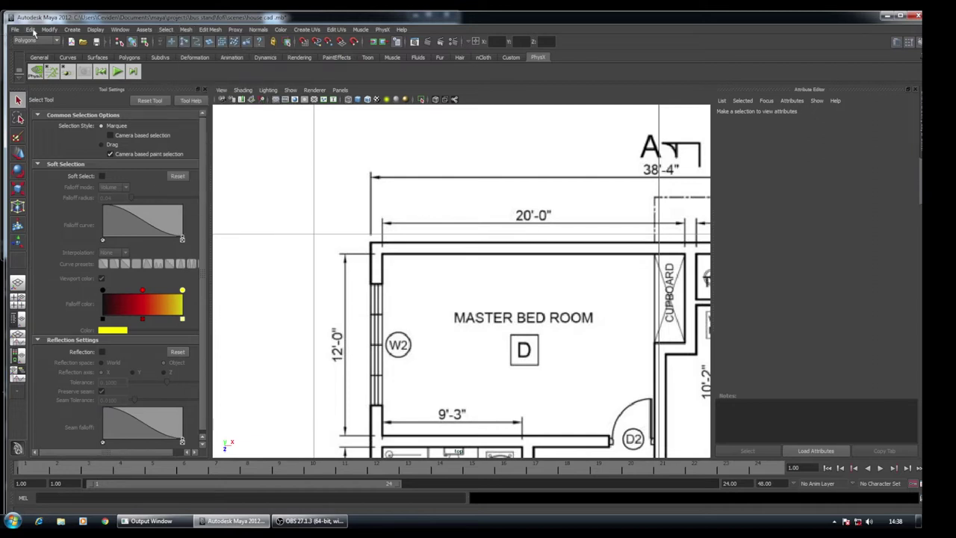
pyautogui.click(31, 29)
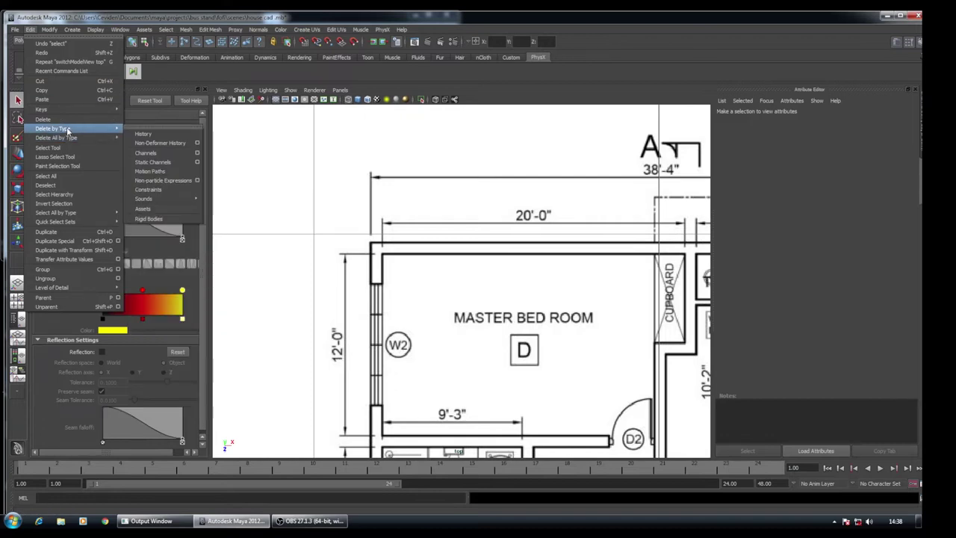
pyautogui.click(365, 114)
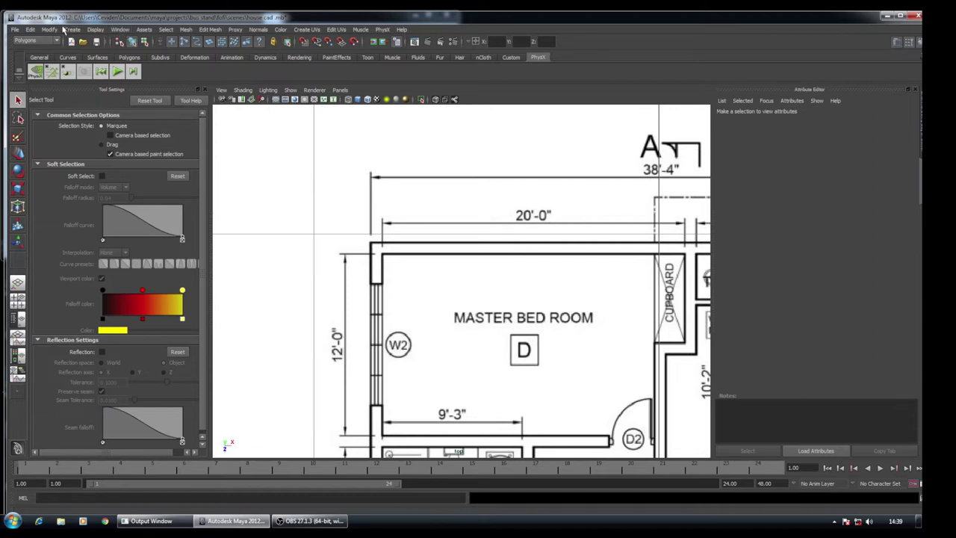
# - Draw a thin polygon plane, pPlane1, over the master bedroom's top-left wall corner
pyautogui.click(129, 57)
pyautogui.click(103, 72)
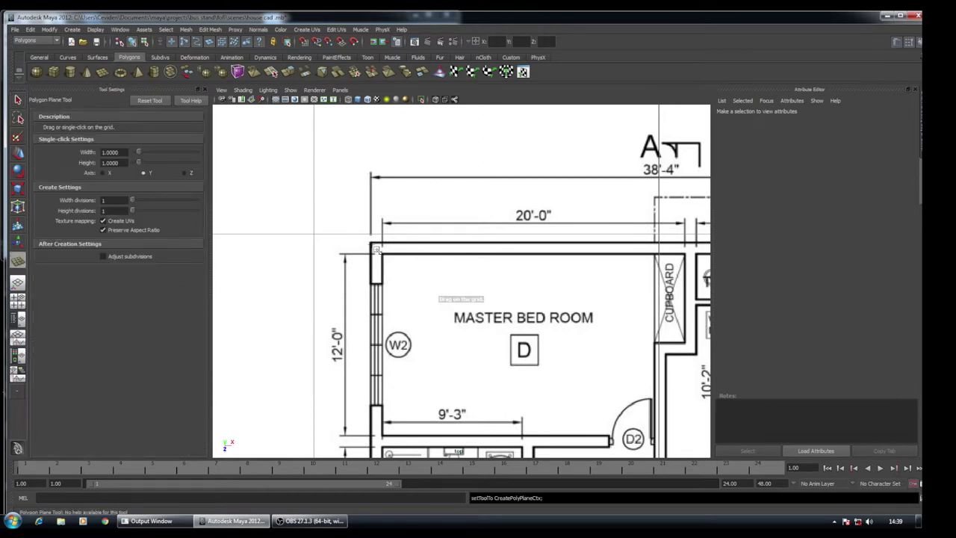
pyautogui.moveTo(376, 247); pyautogui.dragTo(383, 289)
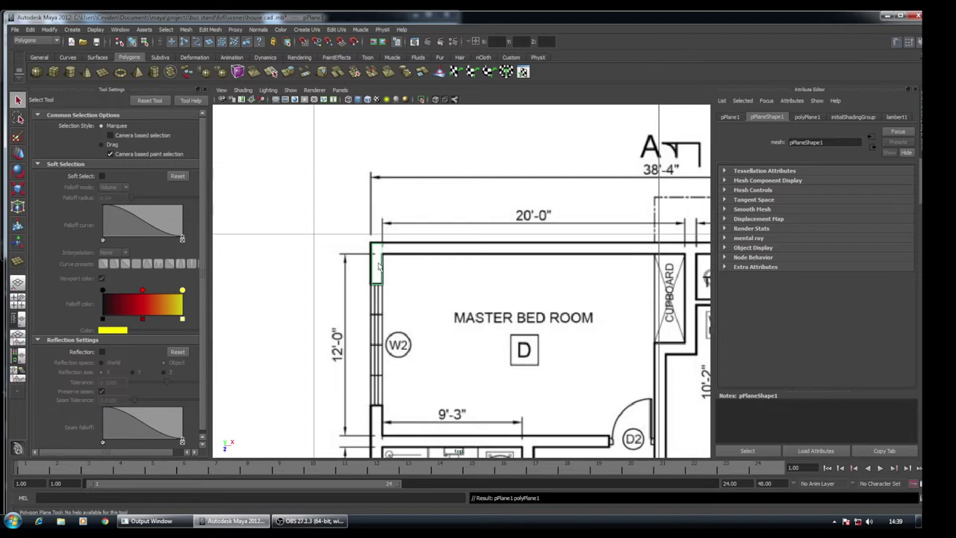
pyautogui.press('r')
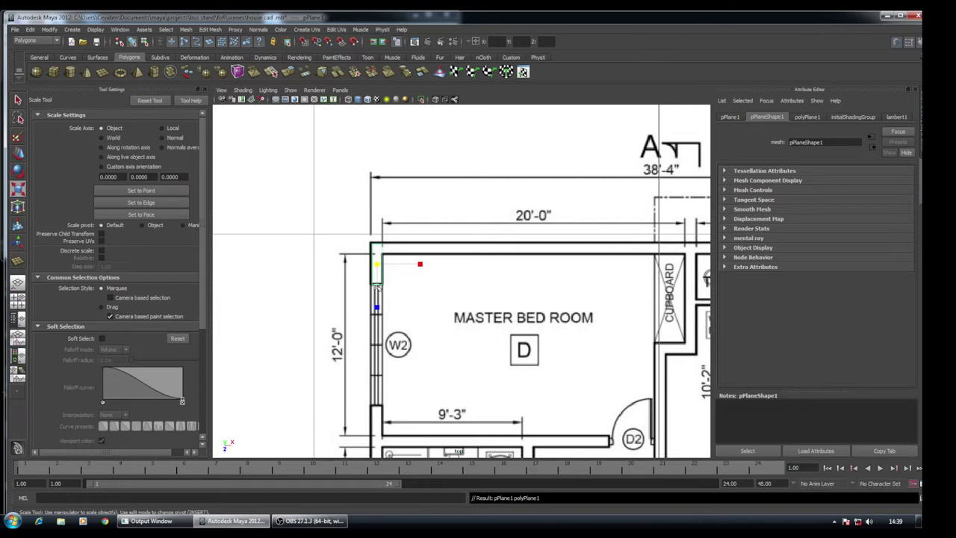
pyautogui.rightClick(380, 281)
pyautogui.click(381, 278)
# - Insert an edge loop across the wall plane pPlane1
pyautogui.keyDown('shift'); pyautogui.rightClick(382, 275); pyautogui.keyUp('shift')
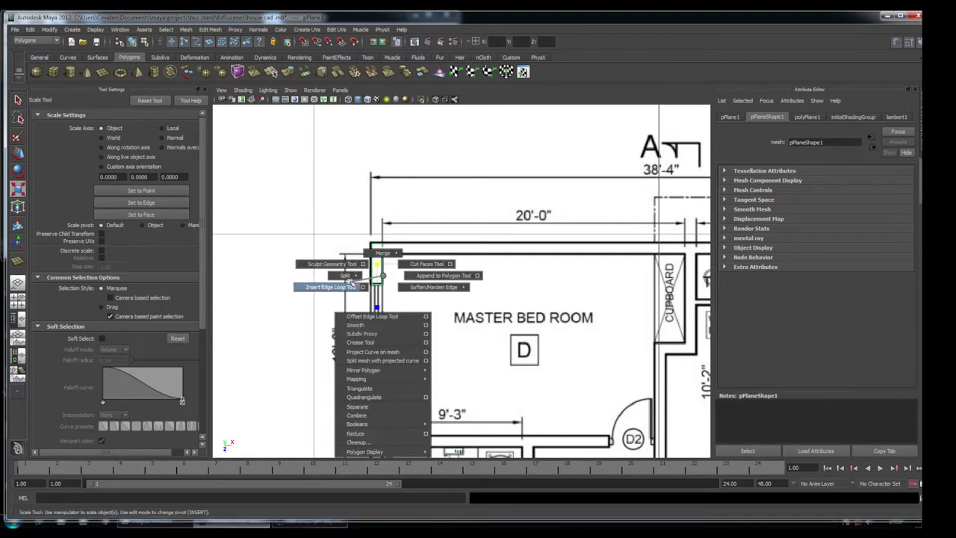
pyautogui.click(341, 287)
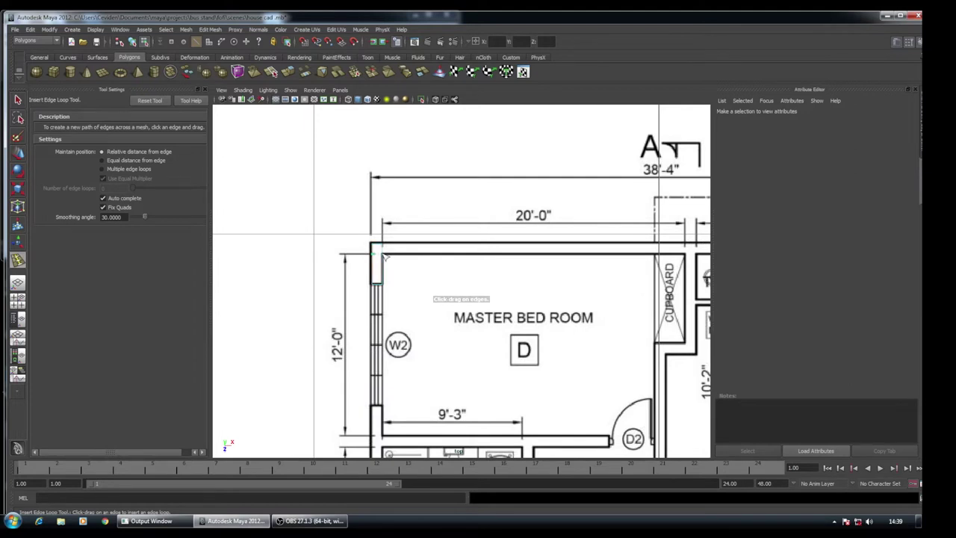
pyautogui.click(382, 256)
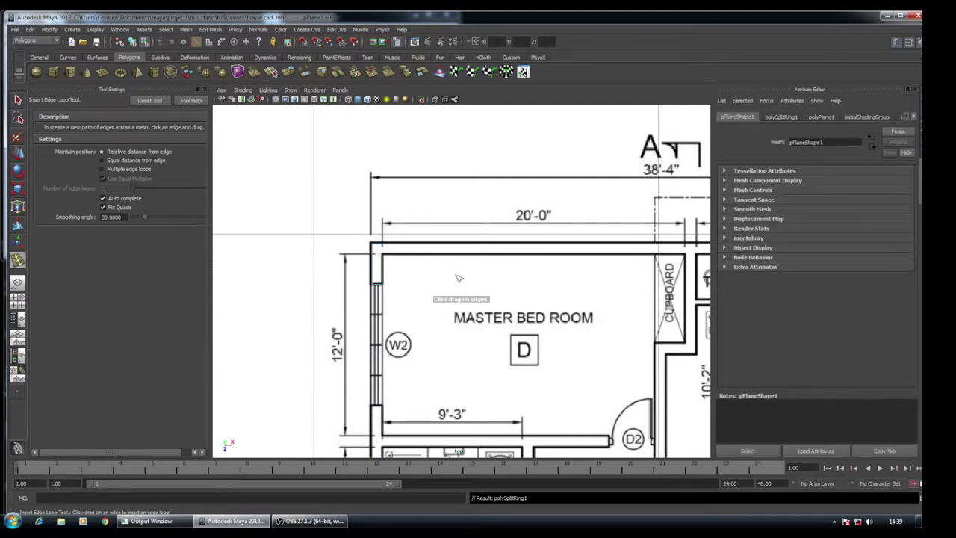
pyautogui.press('q')
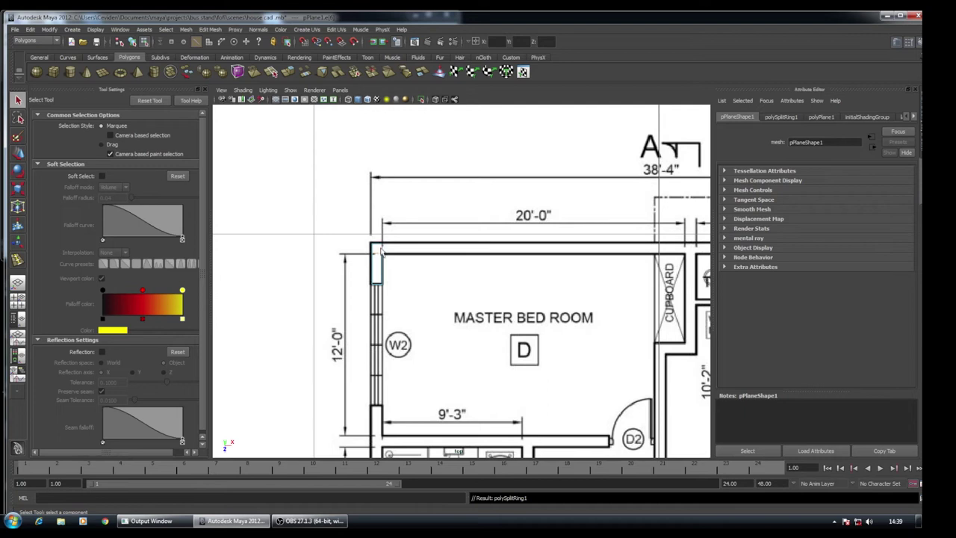
# - Extrude the plane's corner edge and drag it right along the top wall to the toilet
pyautogui.click(381, 253)
pyautogui.keyDown('shift'); pyautogui.moveTo(382, 252); pyautogui.dragTo(385, 270, button='right'); pyautogui.keyUp('shift')
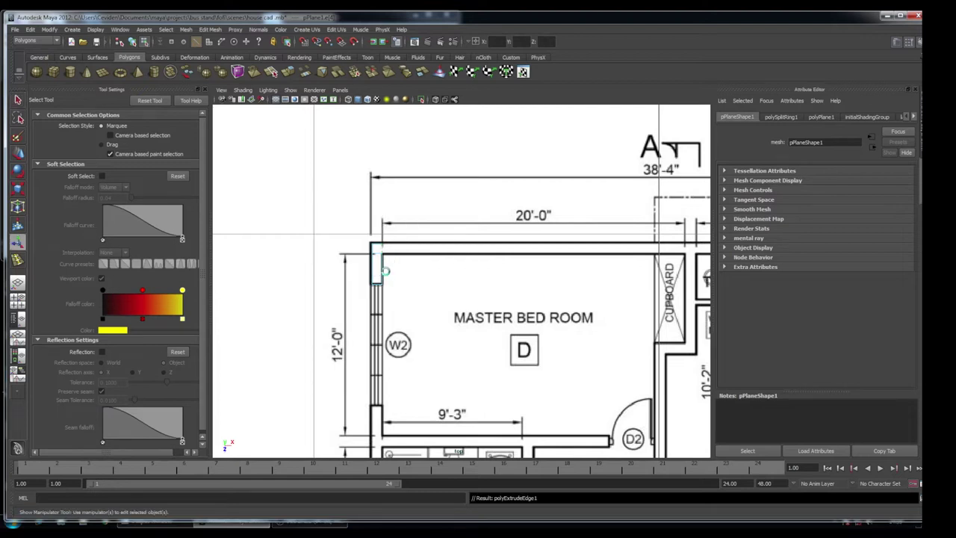
pyautogui.press('w')
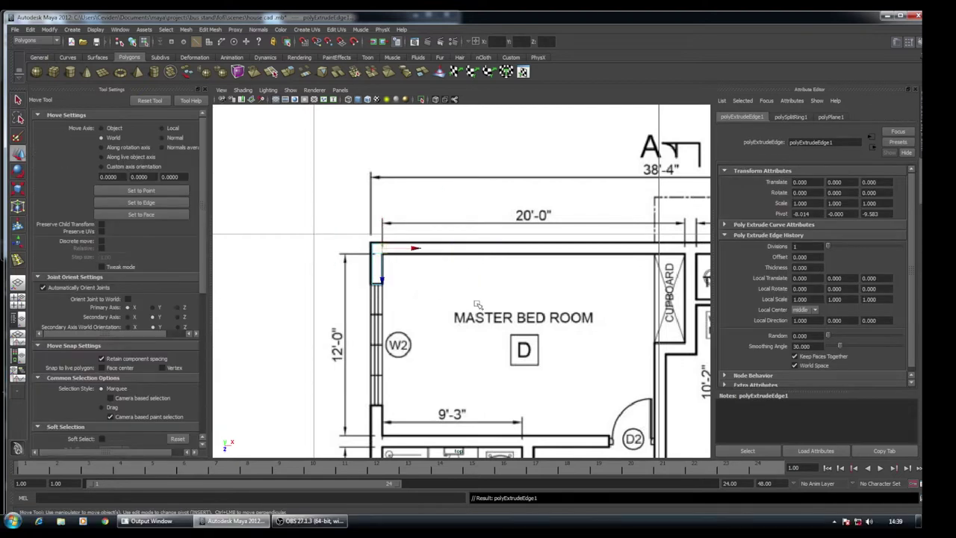
pyautogui.scroll(-3, 476, 304)
pyautogui.keyDown('alt'); pyautogui.moveTo(463, 299); pyautogui.dragTo(418, 292, button='middle'); pyautogui.keyUp('alt')
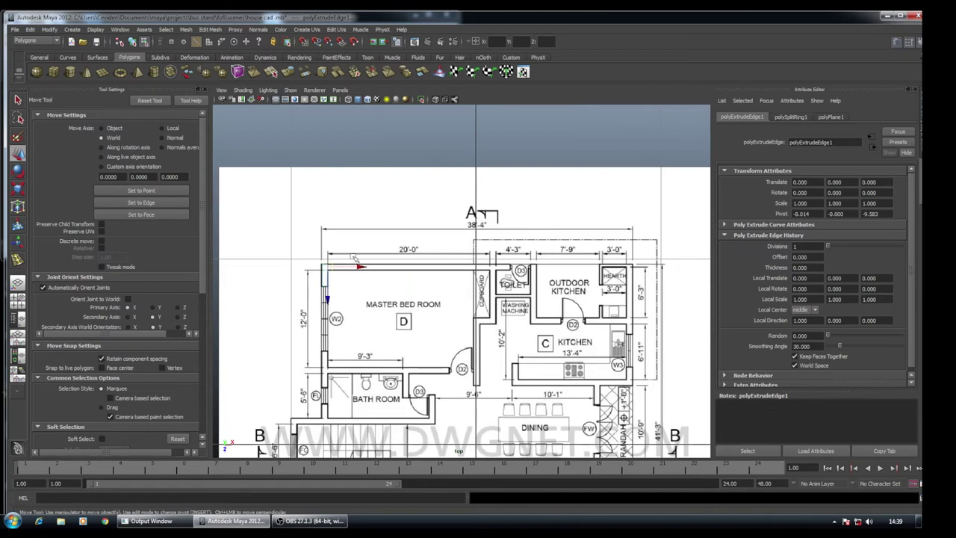
pyautogui.moveTo(359, 266); pyautogui.dragTo(543, 315)
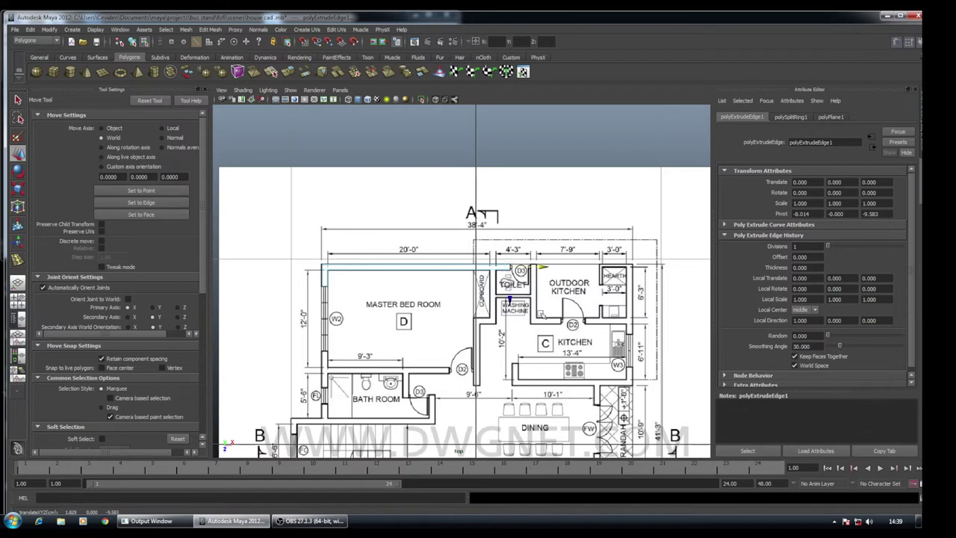
# - Select the wall strip's end vertex and frame the view on it
pyautogui.scroll(5, 543, 314)
pyautogui.scroll(-2, 543, 315)
pyautogui.scroll(-2, 451, 267)
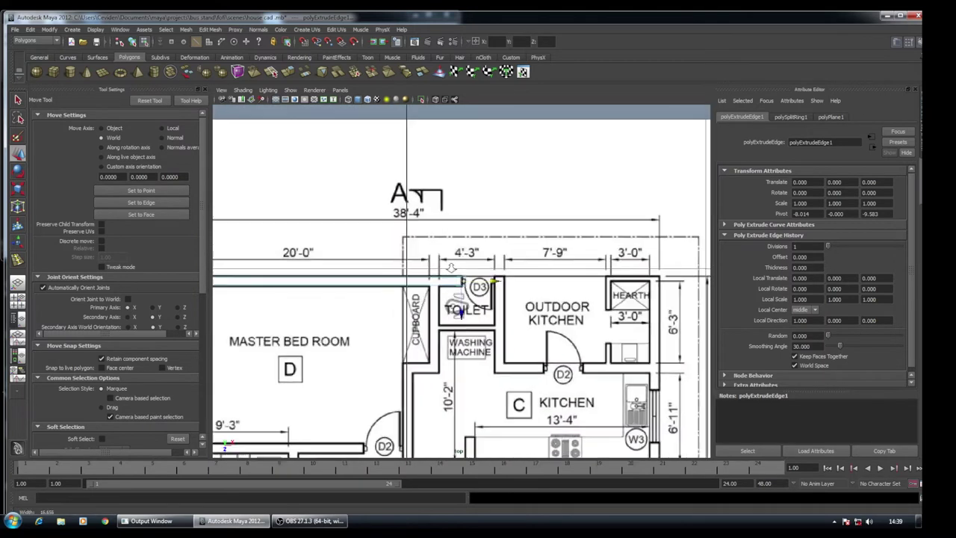
pyautogui.scroll(2, 451, 268)
pyautogui.scroll(1, 493, 281)
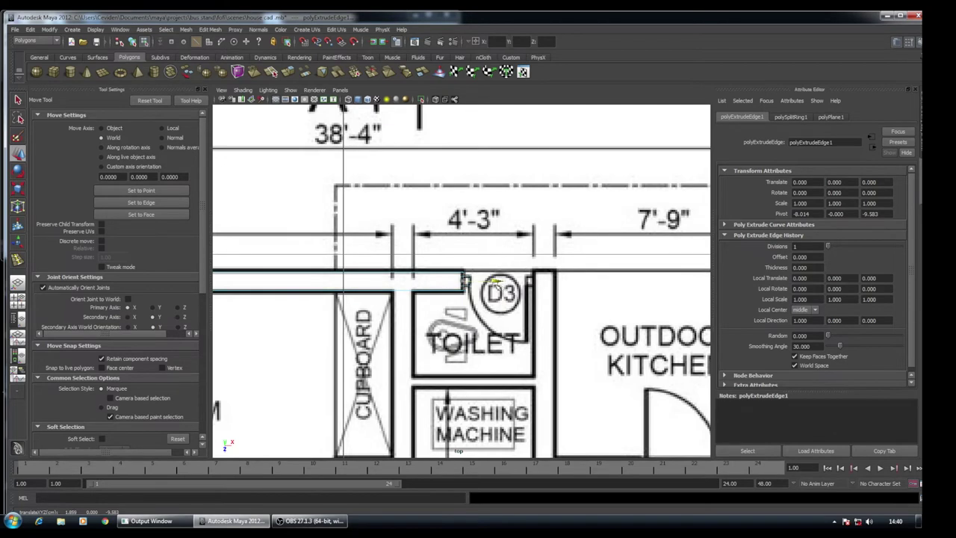
pyautogui.scroll(-2, 494, 281)
pyautogui.scroll(-1, 495, 281)
pyautogui.scroll(1, 493, 281)
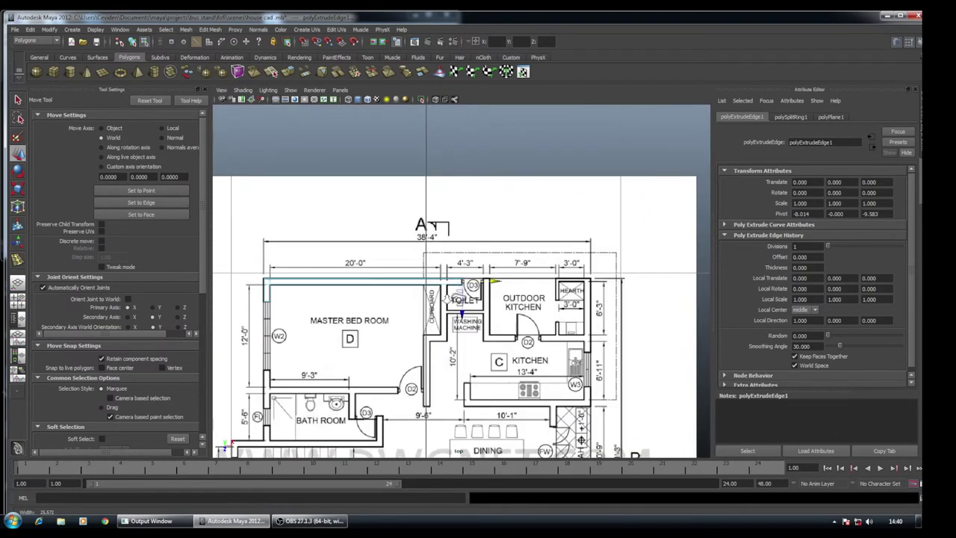
pyautogui.scroll(2, 460, 281)
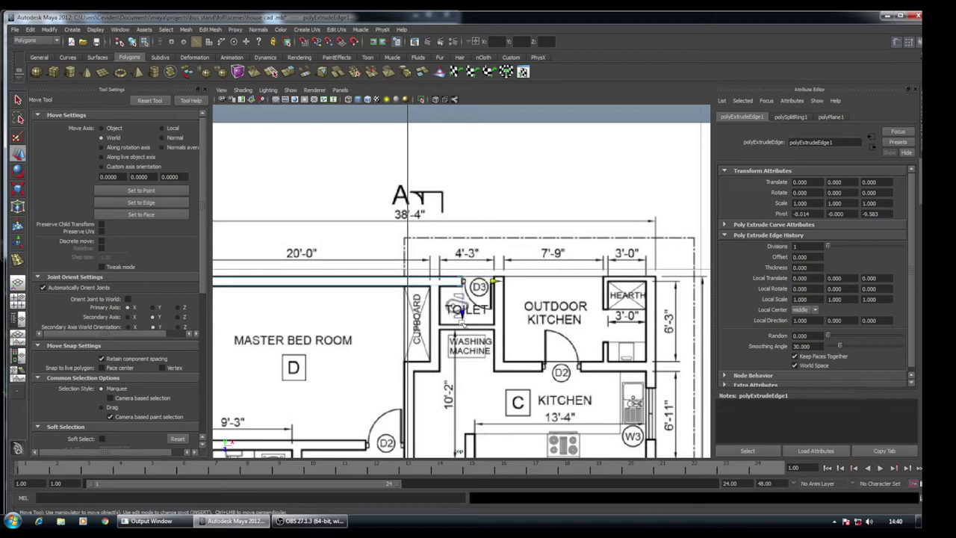
pyautogui.moveTo(435, 281); pyautogui.dragTo(409, 278, button='right')
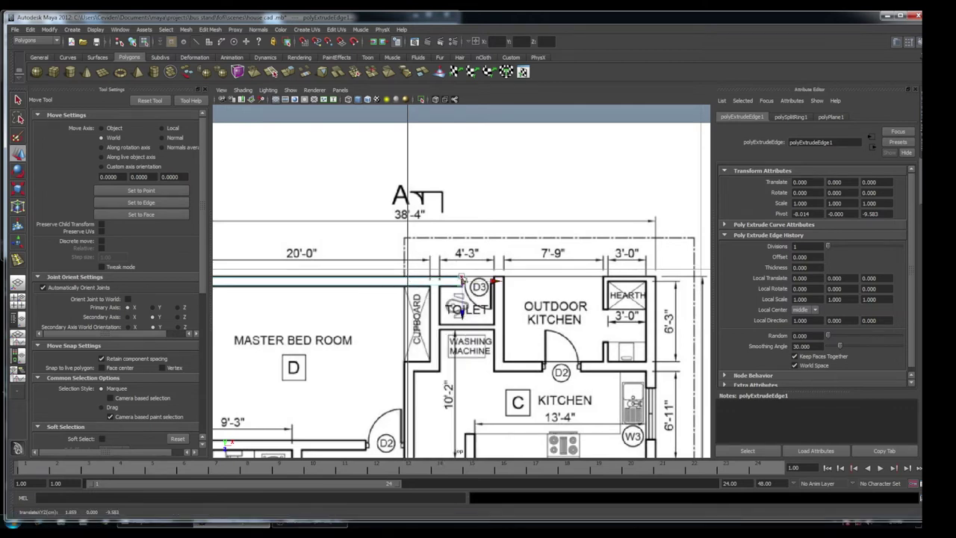
pyautogui.click(545, 313)
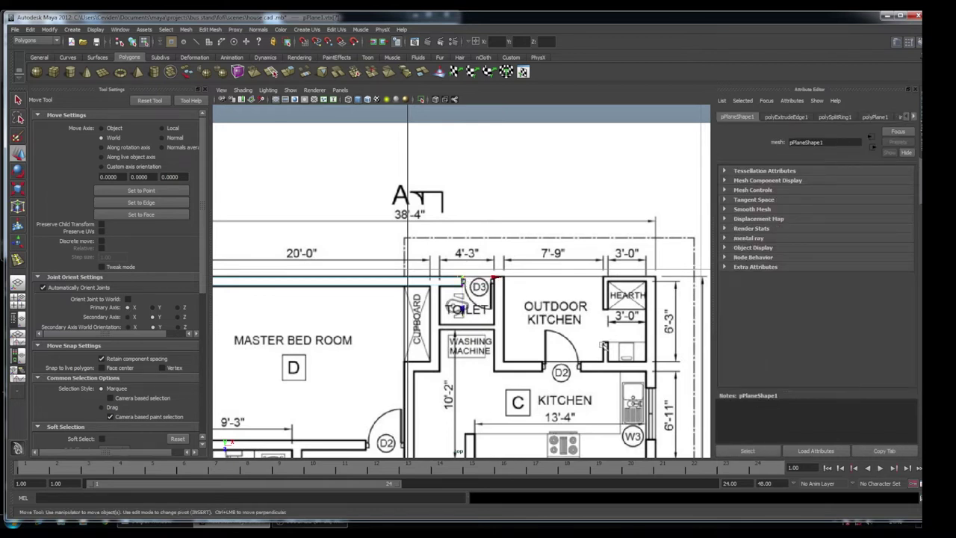
pyautogui.press('f')
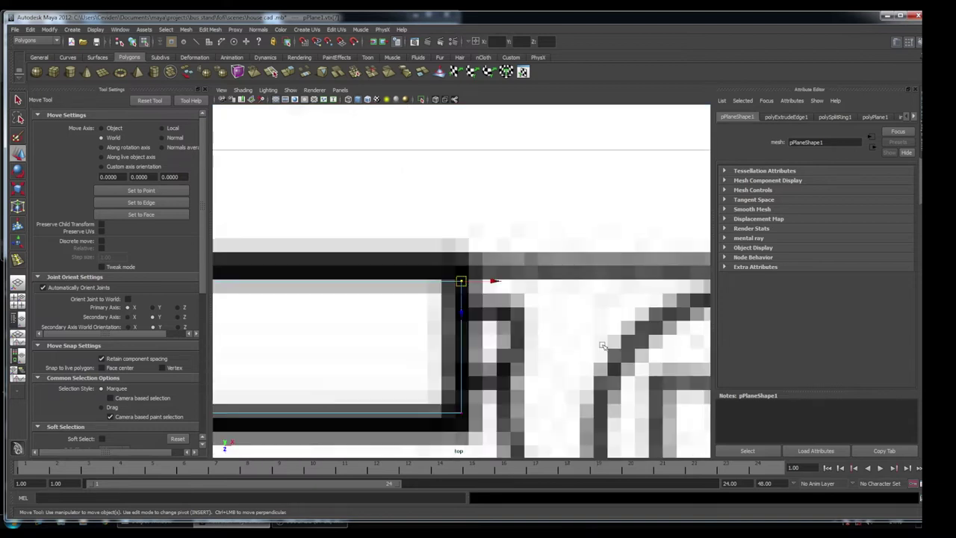
# - Clear the selection and zoom in on the toilet and cupboard area
pyautogui.keyDown('alt'); pyautogui.moveTo(533, 357); pyautogui.dragTo(374, 230, button='right'); pyautogui.keyUp('alt')
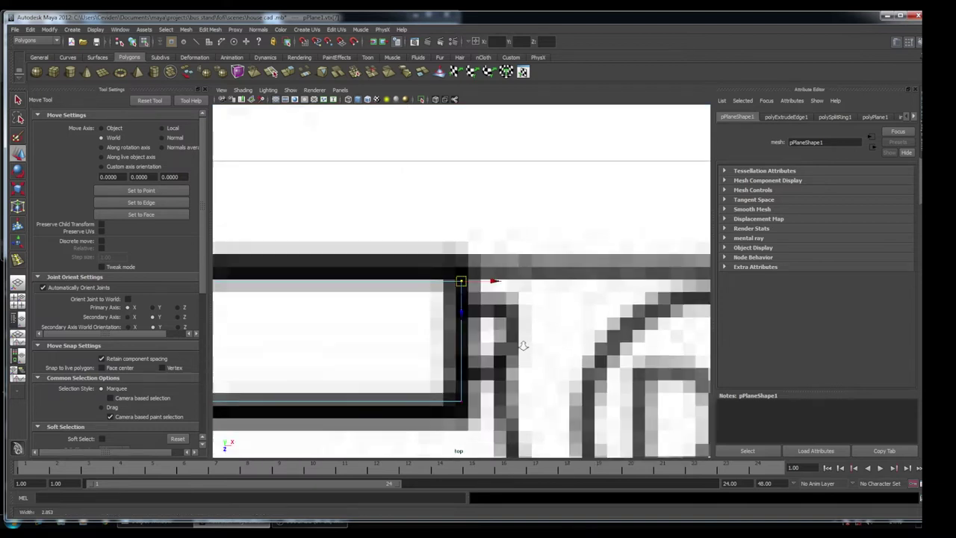
pyautogui.keyDown('alt'); pyautogui.moveTo(456, 258); pyautogui.dragTo(463, 252, button='middle'); pyautogui.keyUp('alt')
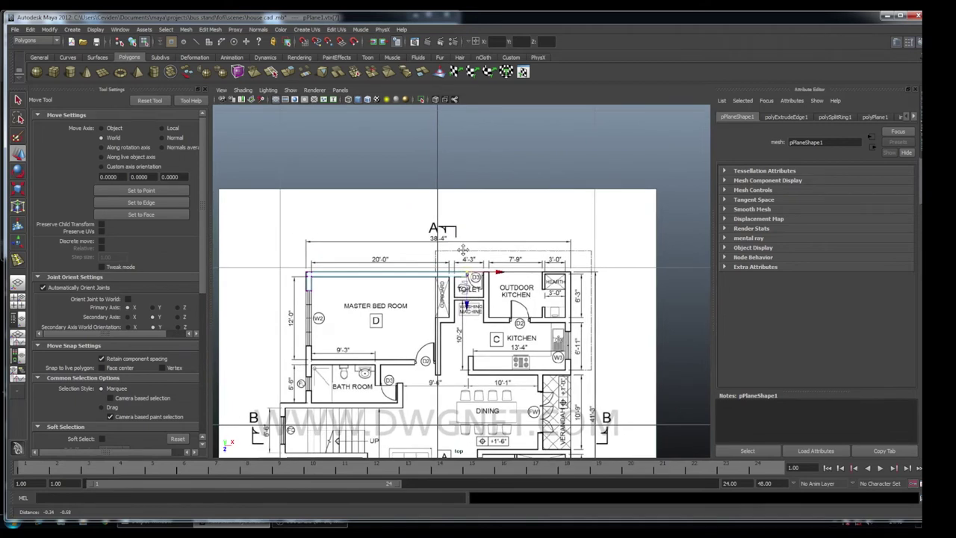
pyautogui.moveTo(464, 254)
pyautogui.keyDown('alt'); pyautogui.mouseDown(button='right')
pyautogui.moveTo(579, 420)
pyautogui.moveTo(575, 336)
pyautogui.moveTo(552, 492)
pyautogui.moveTo(518, 268)
pyautogui.moveTo(504, 302)
pyautogui.mouseUp(button='right'); pyautogui.keyUp('alt')
pyautogui.click(488, 294)
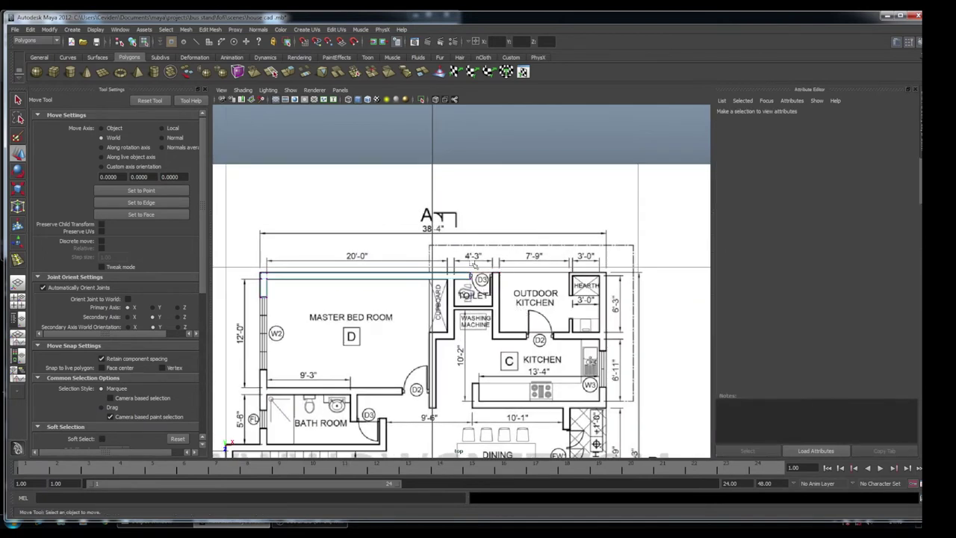
pyautogui.keyDown('alt'); pyautogui.moveTo(472, 264); pyautogui.dragTo(590, 422, button='right'); pyautogui.keyUp('alt')
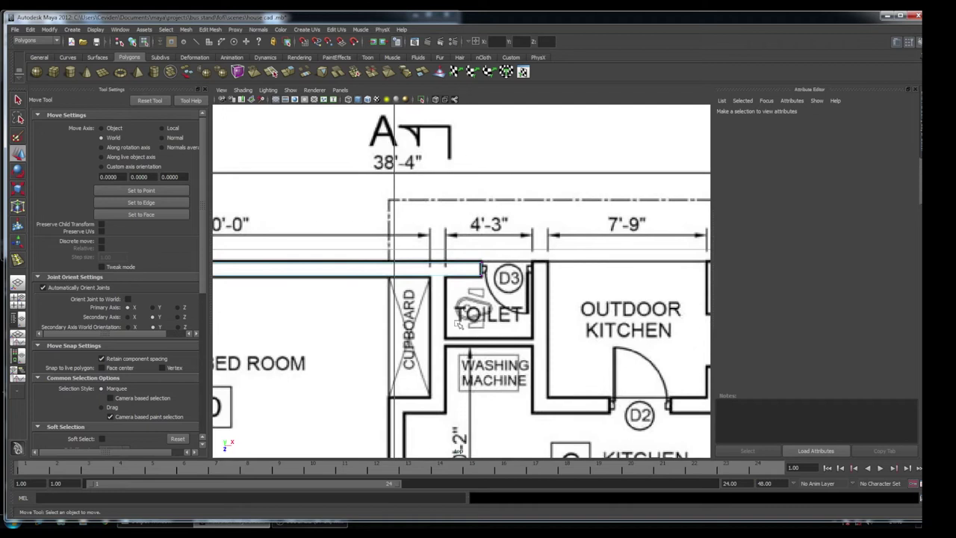
# - Insert edge loop polySplitRing3 across the top wall strip near the cupboard
pyautogui.moveTo(437, 274)
pyautogui.mouseDown(button='right')
pyautogui.moveTo(438, 255)
pyautogui.moveTo(418, 282)
pyautogui.mouseUp(button='right')
pyautogui.click(442, 275)
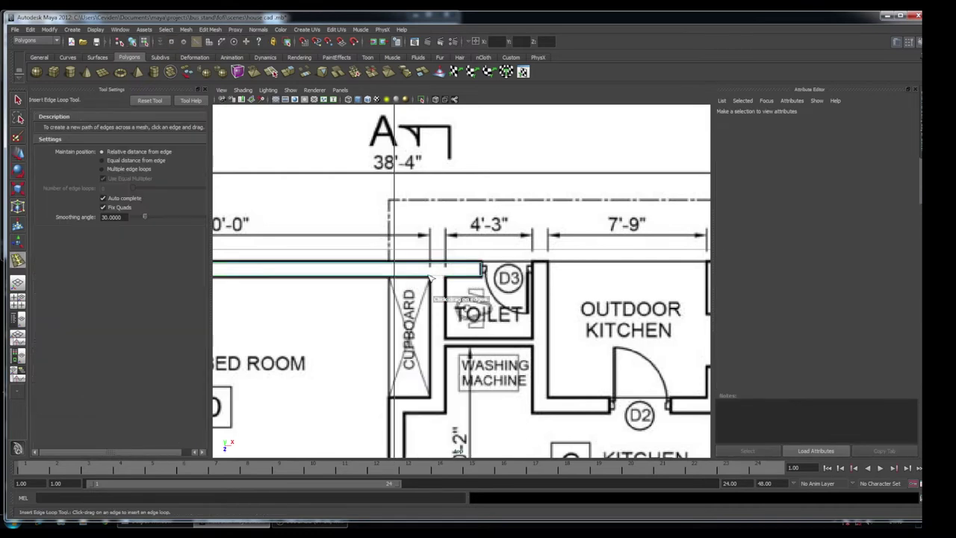
pyautogui.click(431, 278)
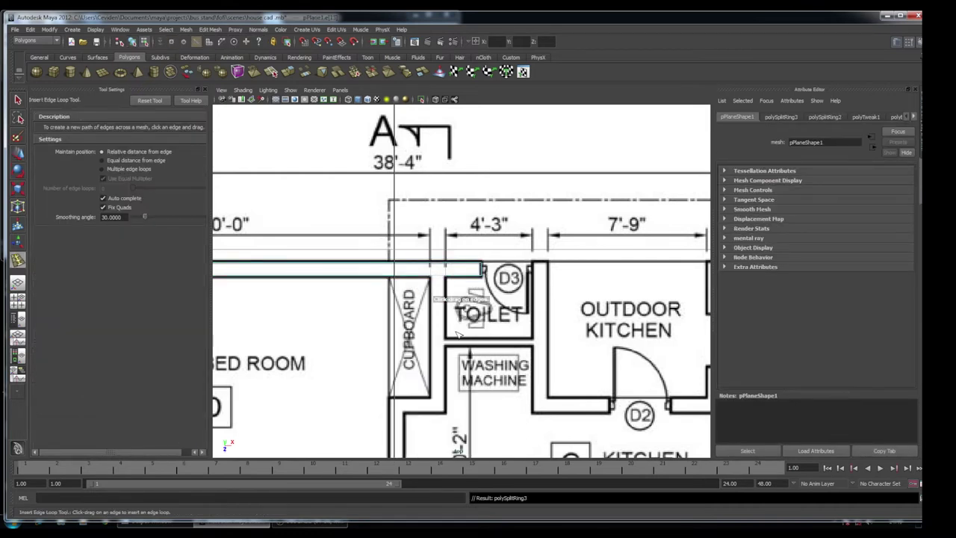
pyautogui.scroll(-5, 457, 334)
pyautogui.scroll(2, 508, 366)
pyautogui.scroll(2, 522, 373)
pyautogui.scroll(3, 529, 376)
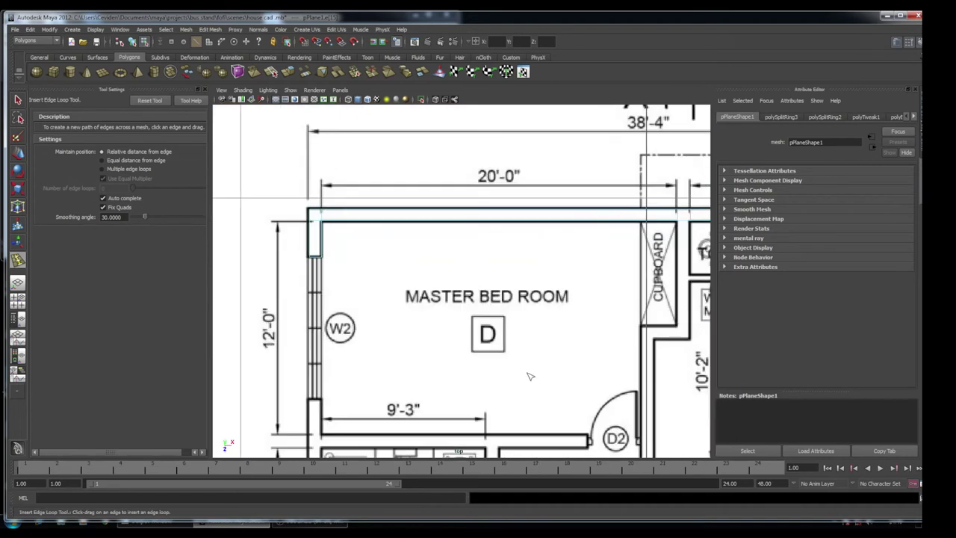
pyautogui.moveTo(528, 376)
pyautogui.keyDown('alt'); pyautogui.mouseDown(button='middle')
pyautogui.moveTo(516, 295)
pyautogui.moveTo(503, 299)
pyautogui.mouseUp(button='middle'); pyautogui.keyUp('alt')
pyautogui.click(16, 99)
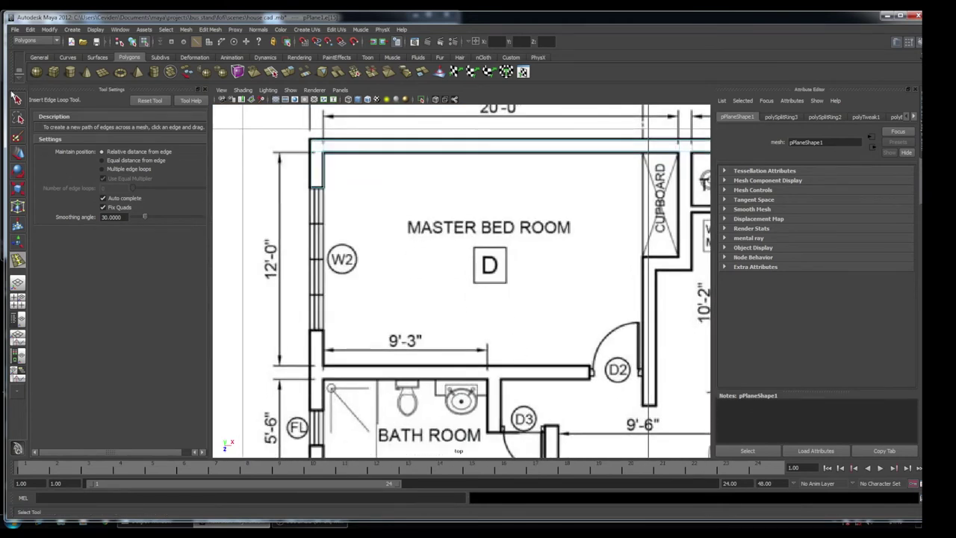
pyautogui.click(16, 100)
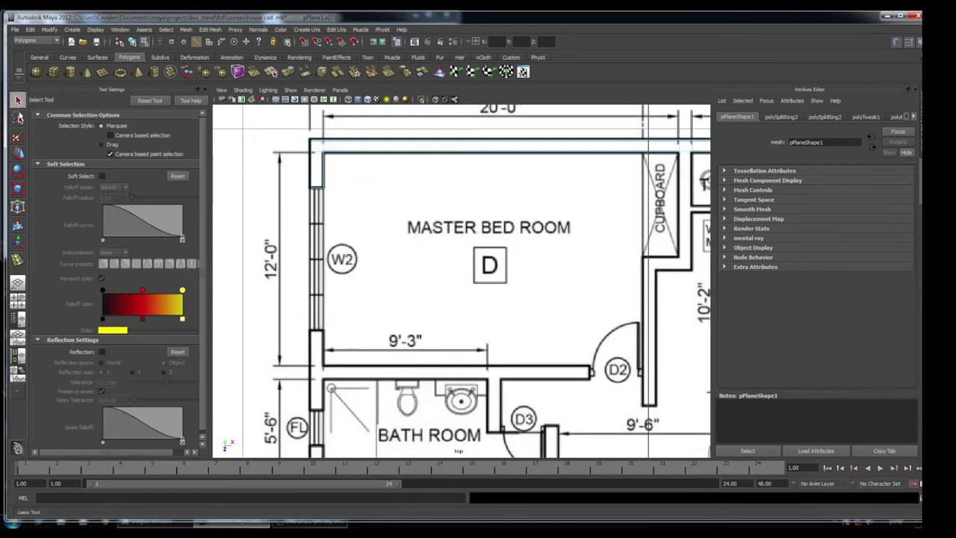
# - Extrude the wall's left end edge twice, moving each down the left wall
pyautogui.keyDown('shift'); pyautogui.rightClick(318, 192); pyautogui.keyUp('shift')
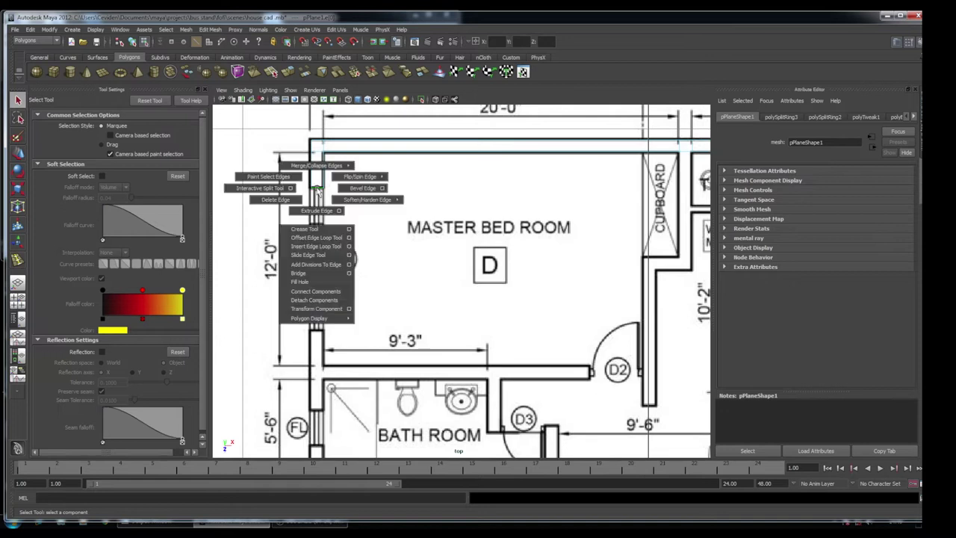
pyautogui.click(318, 212)
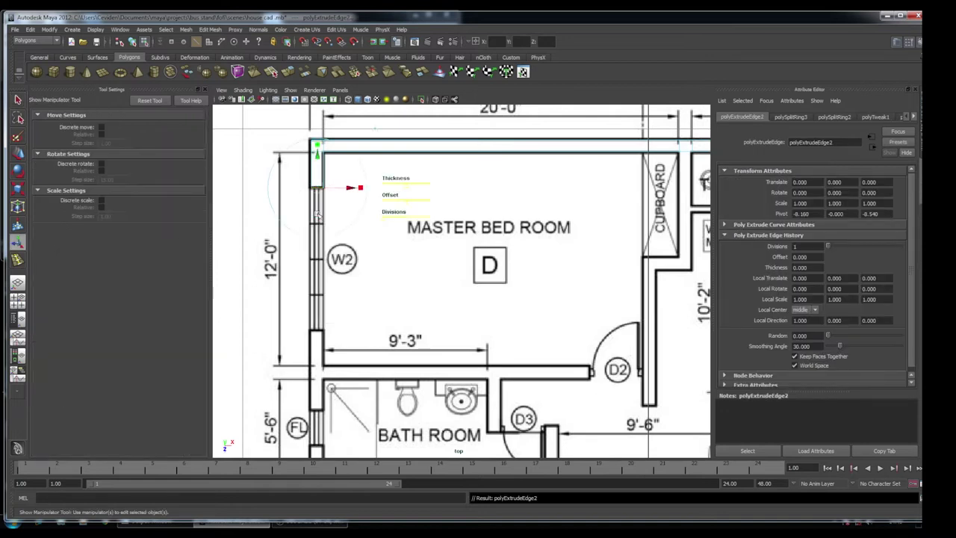
pyautogui.press('w')
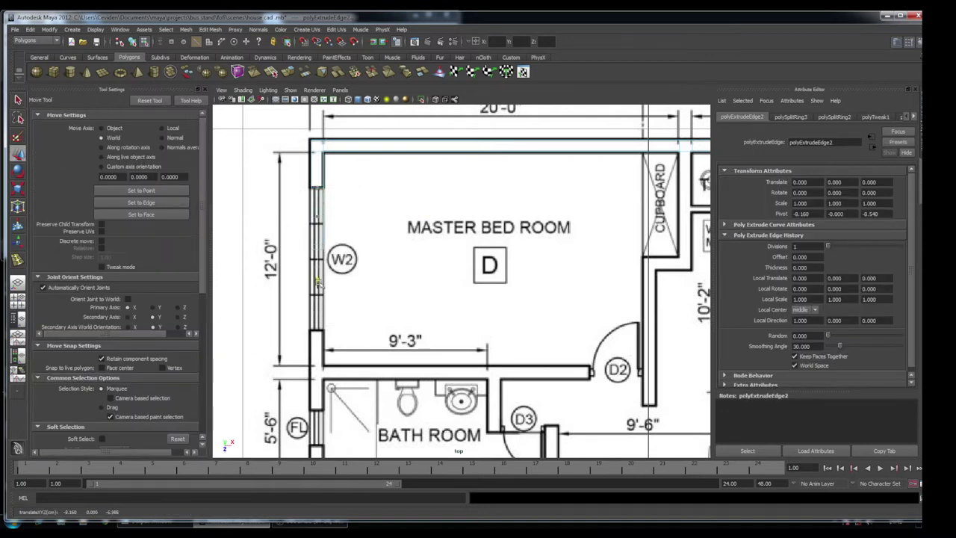
pyautogui.moveTo(318, 284); pyautogui.dragTo(325, 362)
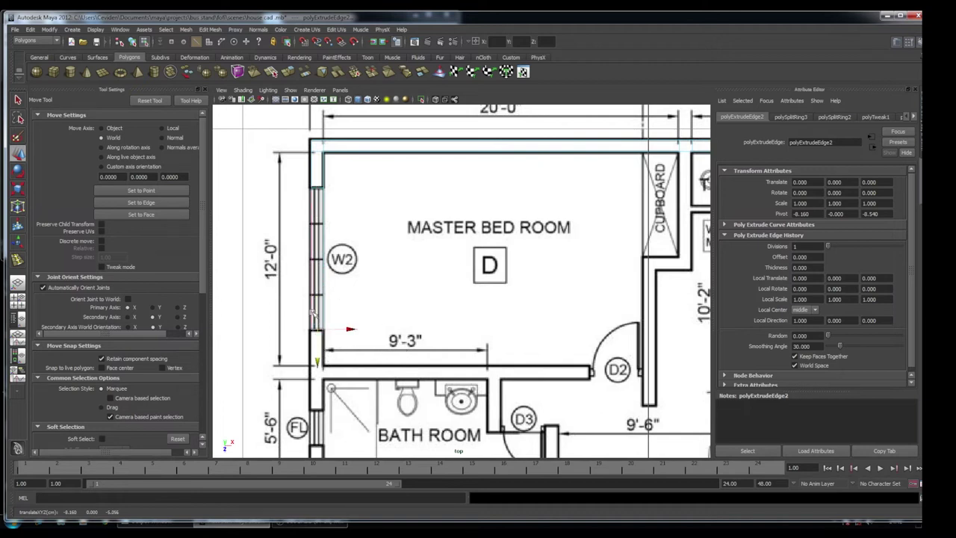
pyautogui.moveTo(330, 274); pyautogui.dragTo(326, 282, button='middle')
pyautogui.hotkey('ctrl', 'e')
pyautogui.press('w')
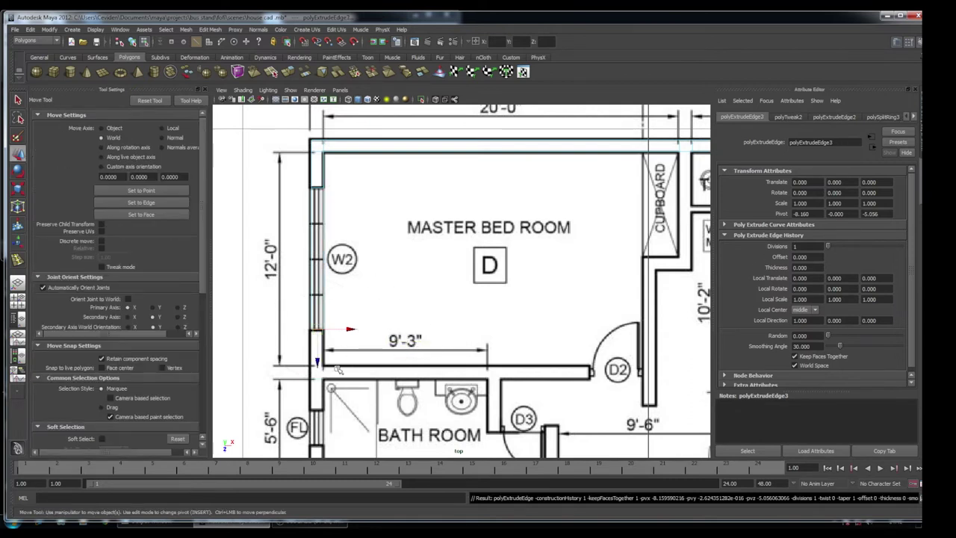
pyautogui.moveTo(317, 363); pyautogui.dragTo(320, 441)
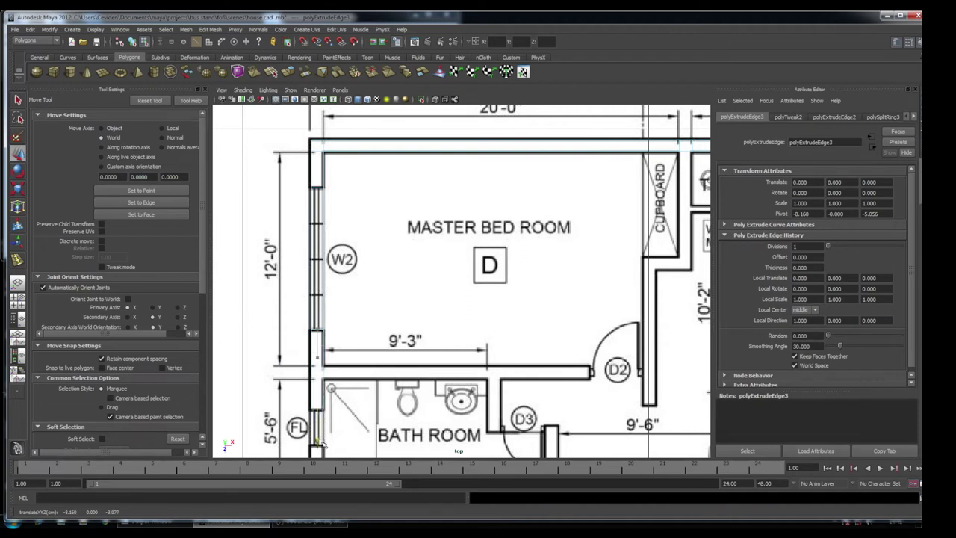
# - Extrude the edge twice more down the bathroom's left wall, up to polyExtrudeEdge5
pyautogui.keyDown('alt'); pyautogui.moveTo(407, 371); pyautogui.dragTo(451, 274, button='middle'); pyautogui.keyUp('alt')
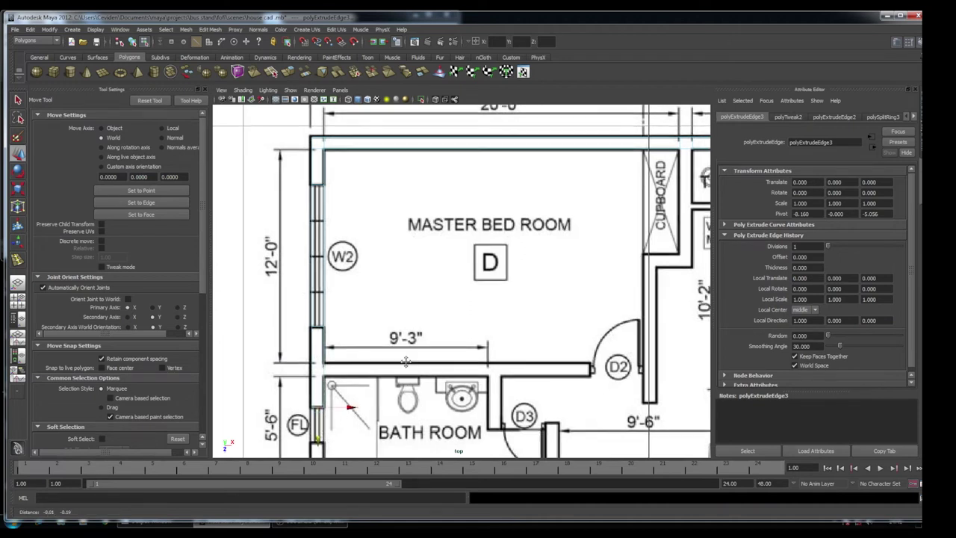
pyautogui.scroll(1, 451, 274)
pyautogui.scroll(1, 445, 313)
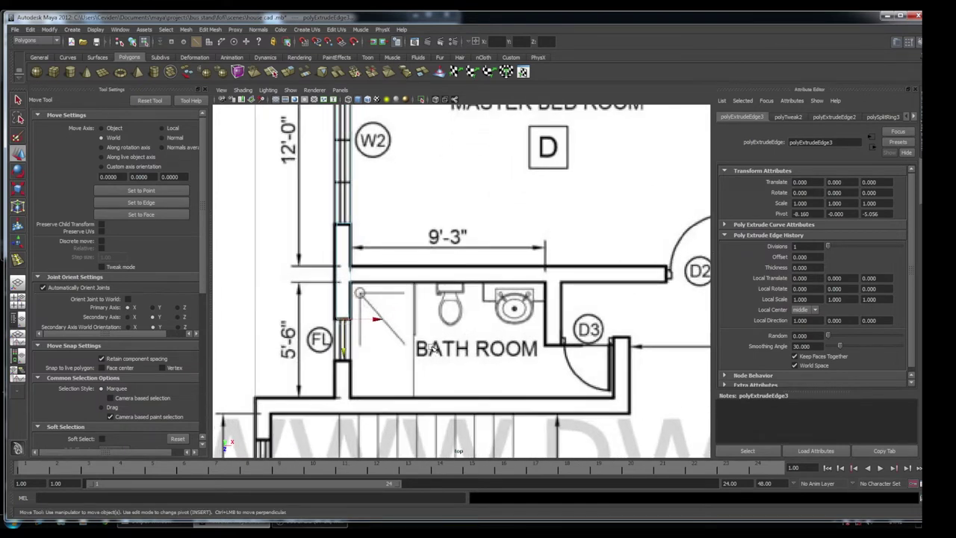
pyautogui.hotkey('ctrl', 'e')
pyautogui.press('w')
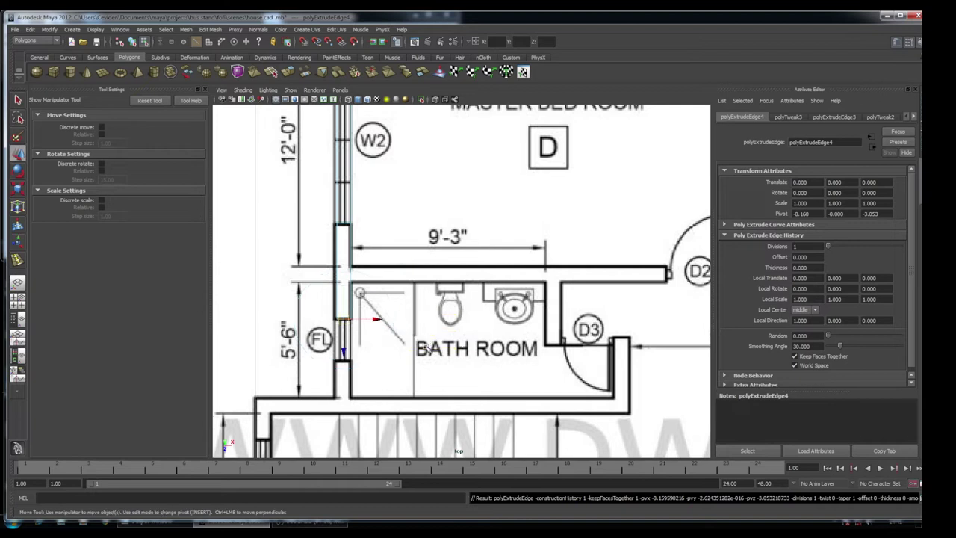
pyautogui.moveTo(344, 354); pyautogui.dragTo(342, 395)
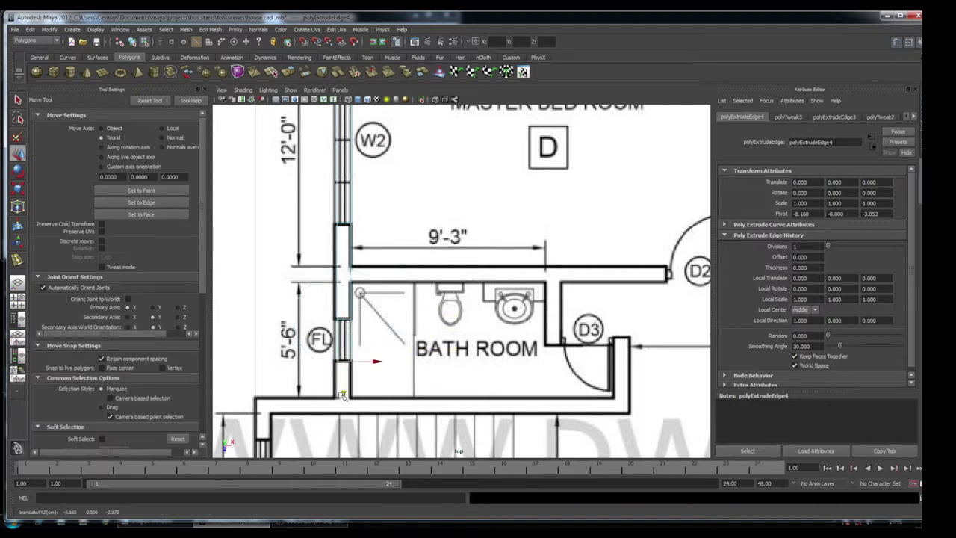
pyautogui.hotkey('ctrl', 'e')
pyautogui.press('w')
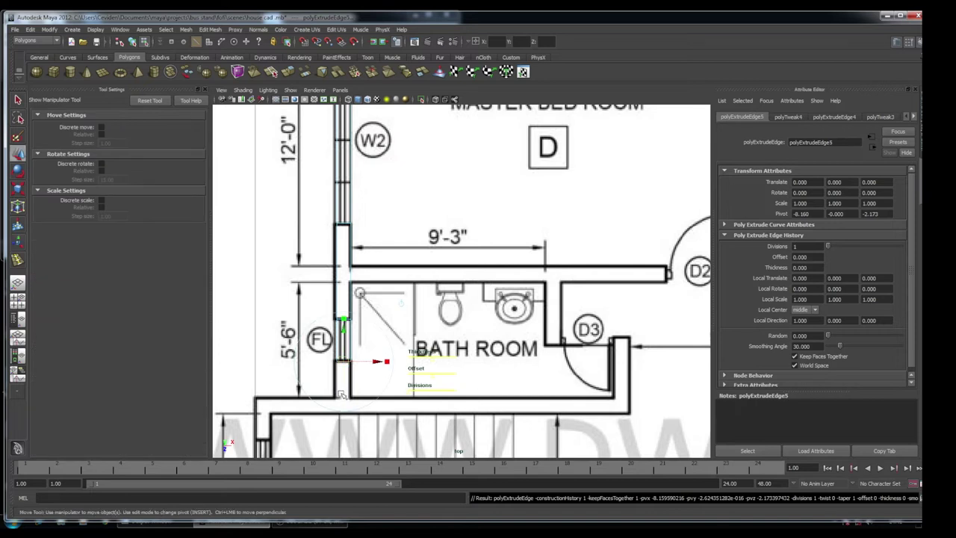
pyautogui.moveTo(343, 409); pyautogui.dragTo(342, 443)
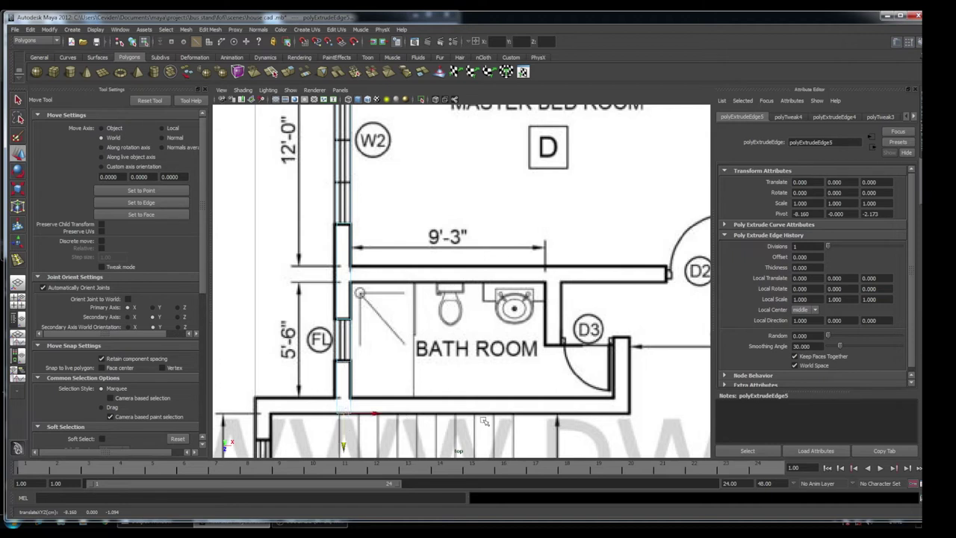
# - Add edge loop polySplitRing4 across the left wall strip beside the bathroom's lower-left corner
pyautogui.rightClick(348, 393)
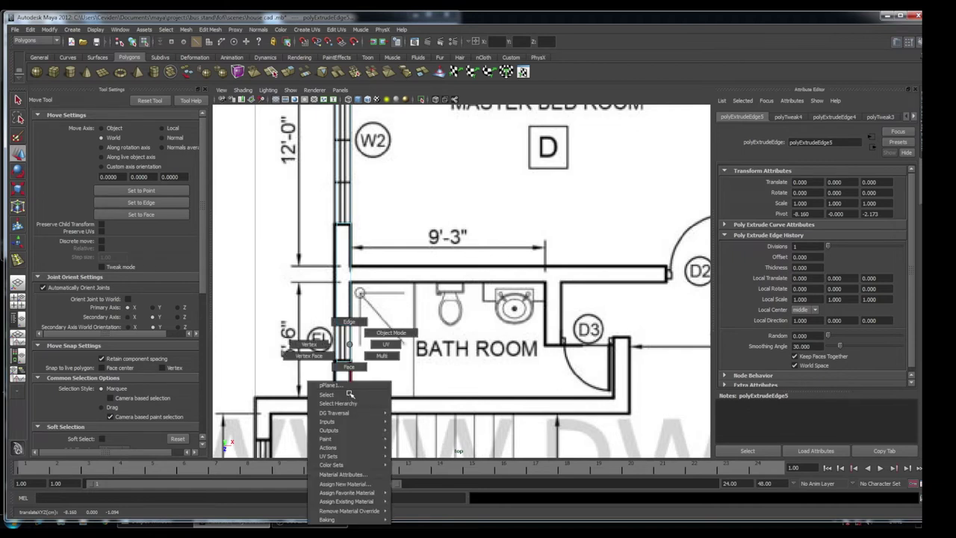
pyautogui.click(388, 332)
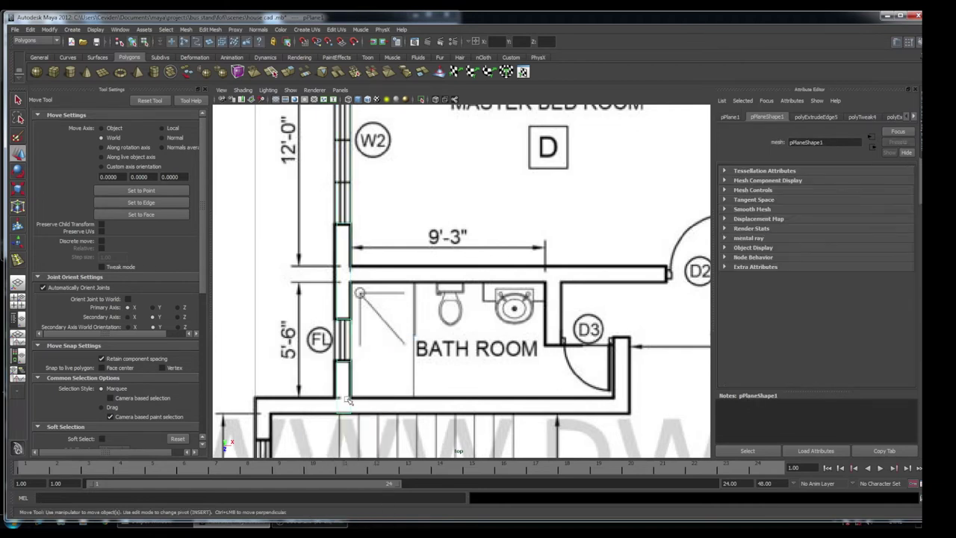
pyautogui.keyDown('shift'); pyautogui.moveTo(347, 344); pyautogui.dragTo(325, 355, button='right'); pyautogui.keyUp('shift')
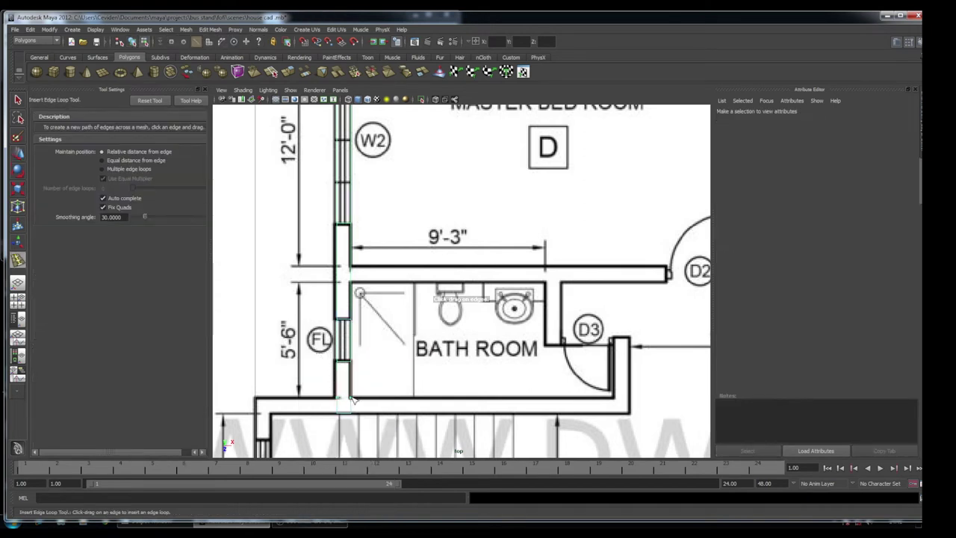
pyautogui.click(351, 399)
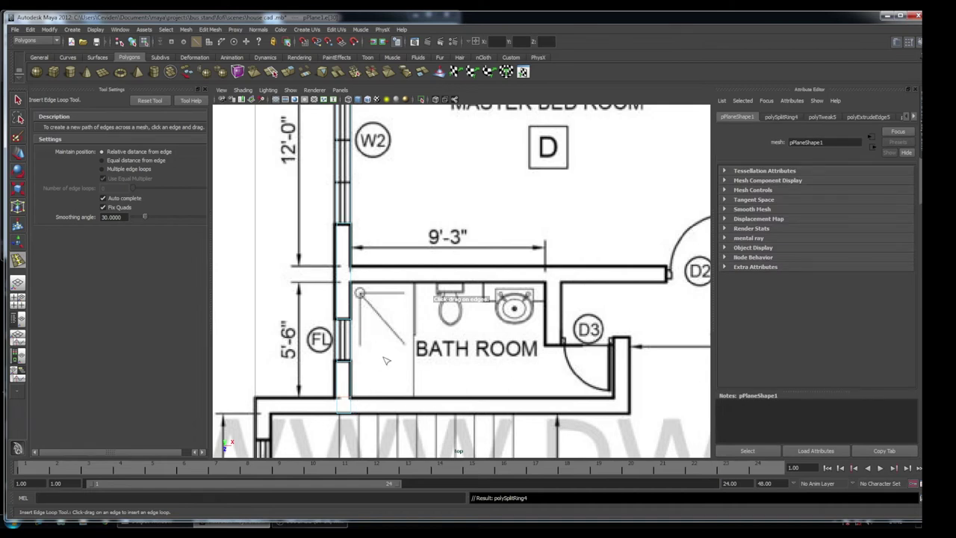
pyautogui.press('q')
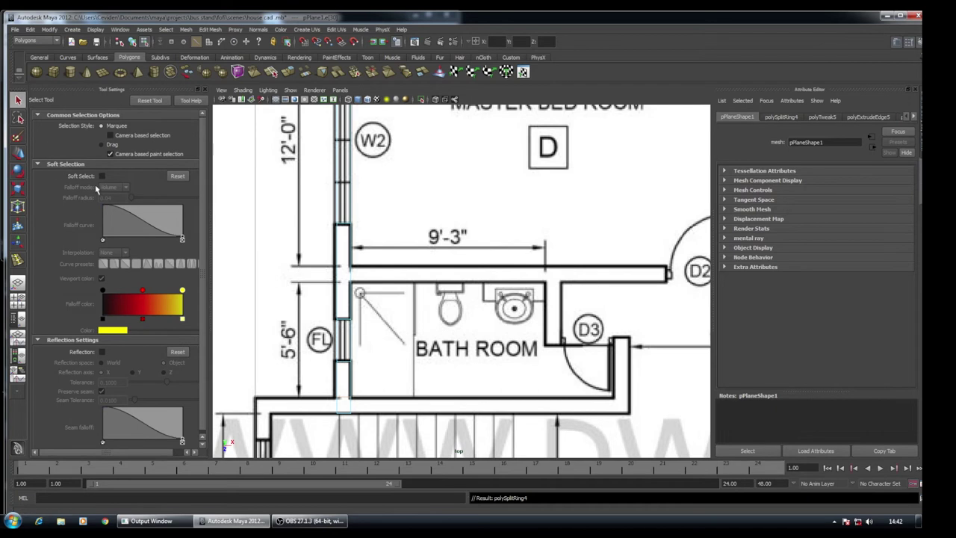
# - Extrude the bottom wall edge and slide it left to the bathroom's lower-left corner
pyautogui.keyDown('alt'); pyautogui.moveTo(404, 388); pyautogui.dragTo(403, 326, button='middle'); pyautogui.keyUp('alt')
pyautogui.scroll(3, 399, 325)
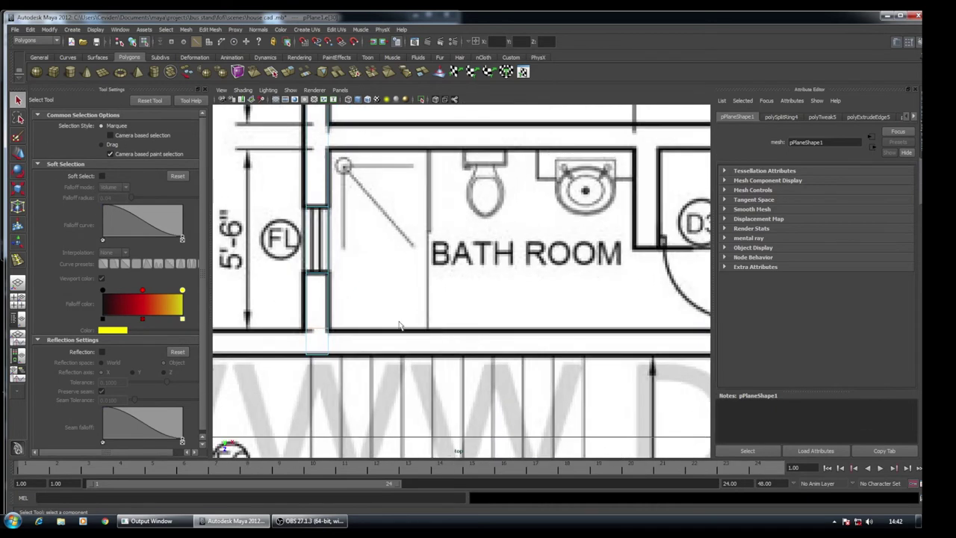
pyautogui.keyDown('alt'); pyautogui.moveTo(310, 336); pyautogui.dragTo(363, 308, button='middle'); pyautogui.keyUp('alt')
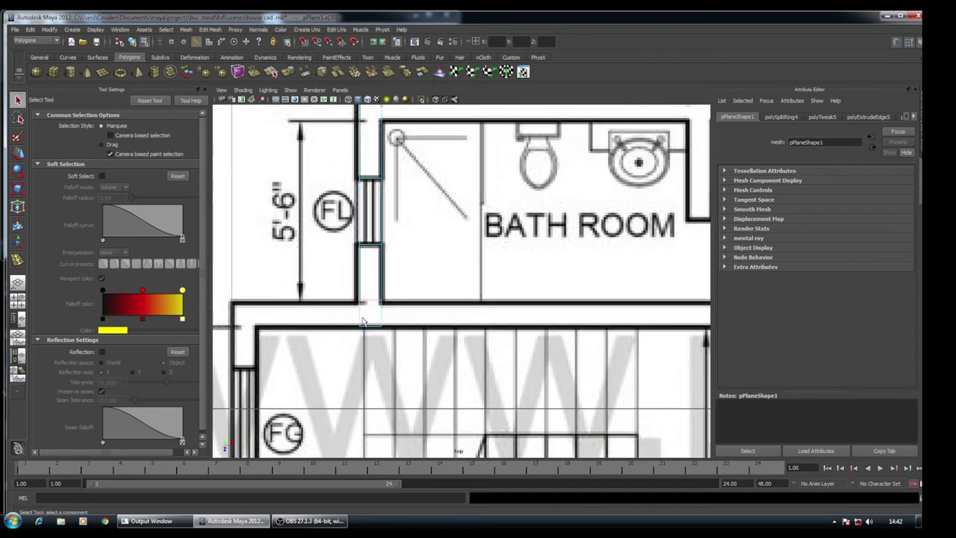
pyautogui.moveTo(363, 321)
pyautogui.mouseDown(button='right')
pyautogui.moveTo(359, 311)
pyautogui.moveTo(337, 325)
pyautogui.mouseUp(button='right')
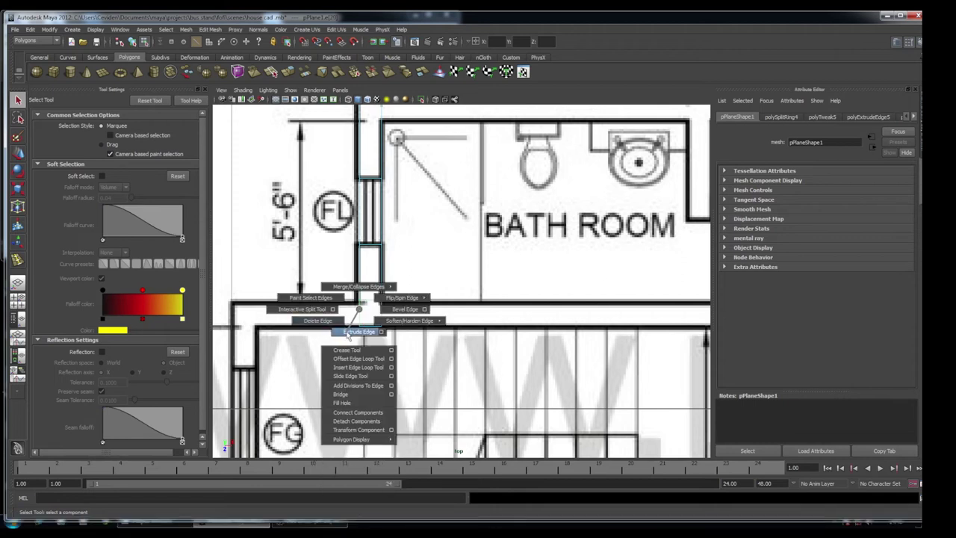
pyautogui.press('w')
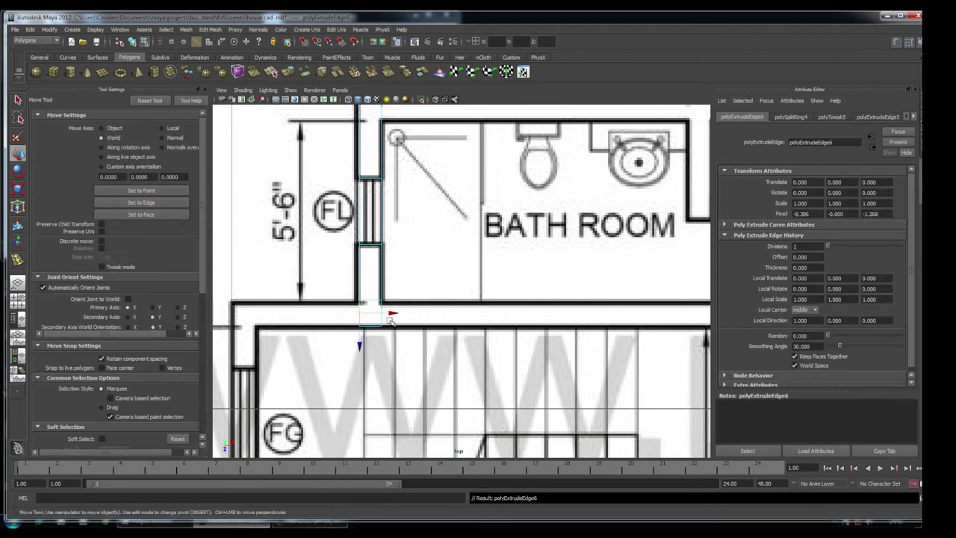
pyautogui.moveTo(378, 311); pyautogui.dragTo(261, 316)
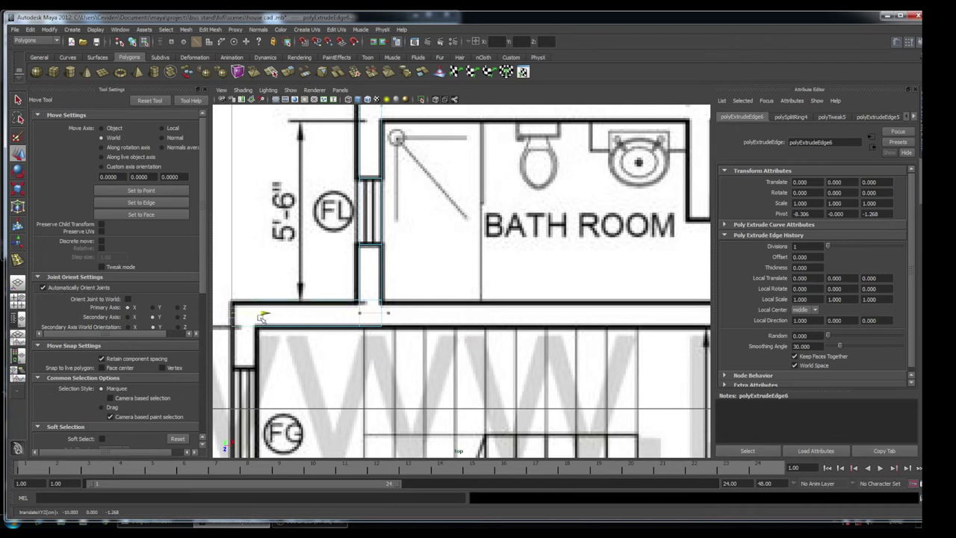
# - Extrude the strip's right end edge and slide it right along the bathroom's bottom wall toward D3
pyautogui.click(381, 313)
pyautogui.press('g')
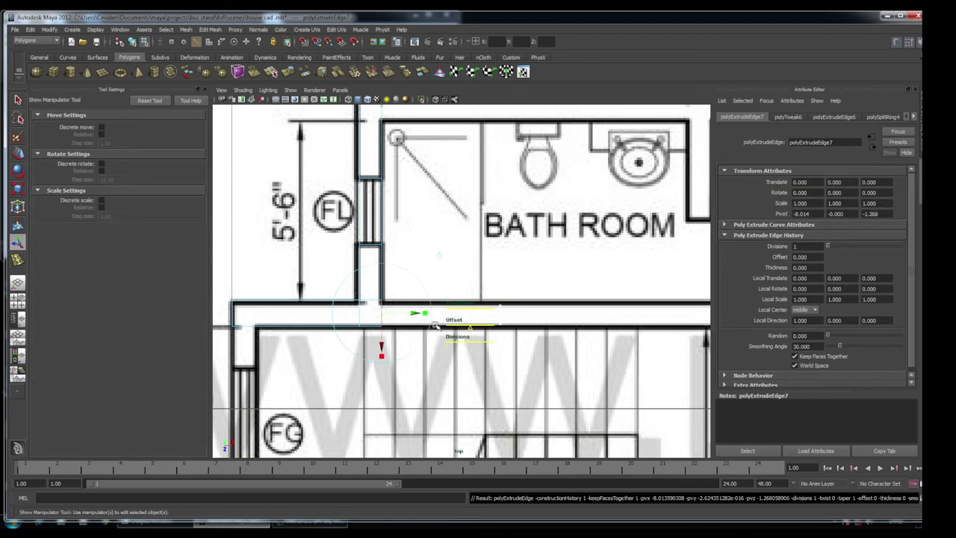
pyautogui.press('w')
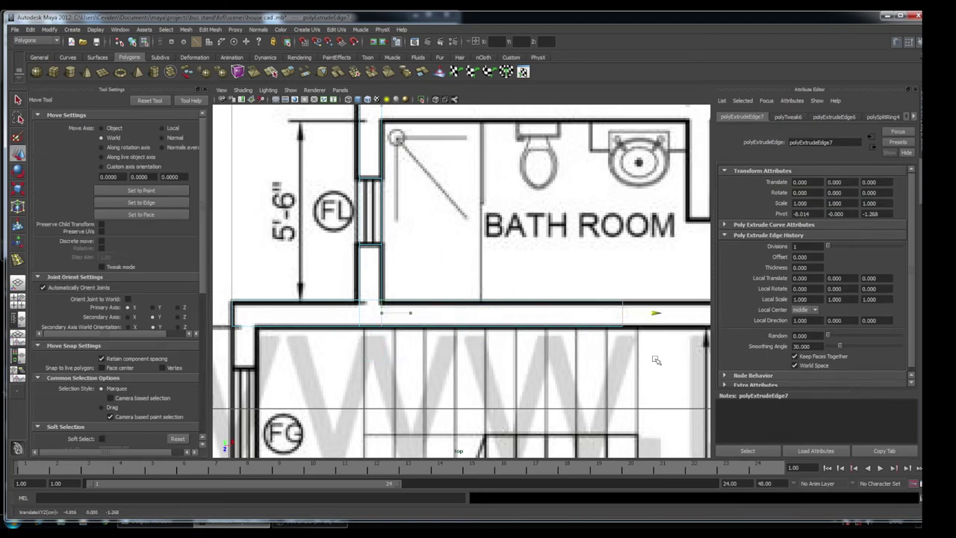
pyautogui.press('space')
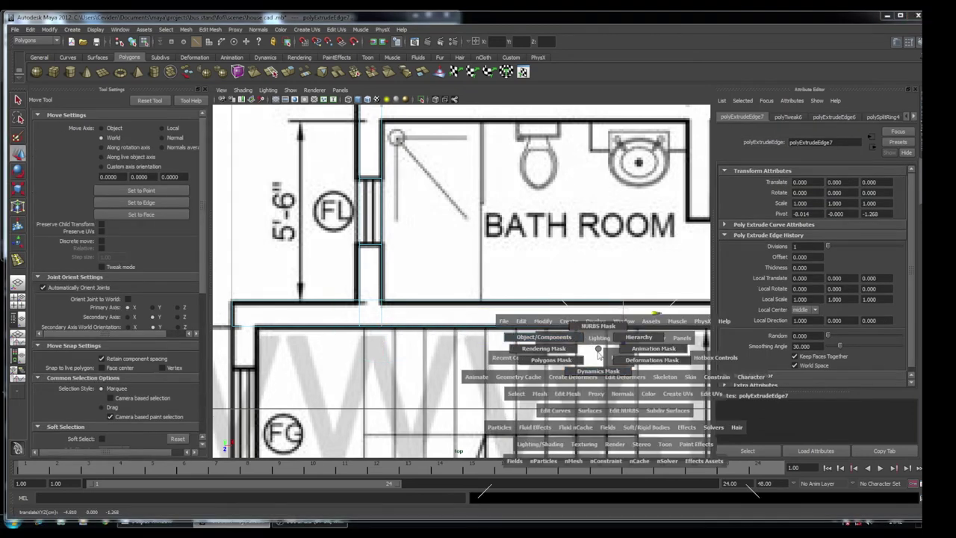
pyautogui.scroll(-5, 569, 346)
pyautogui.scroll(2, 552, 395)
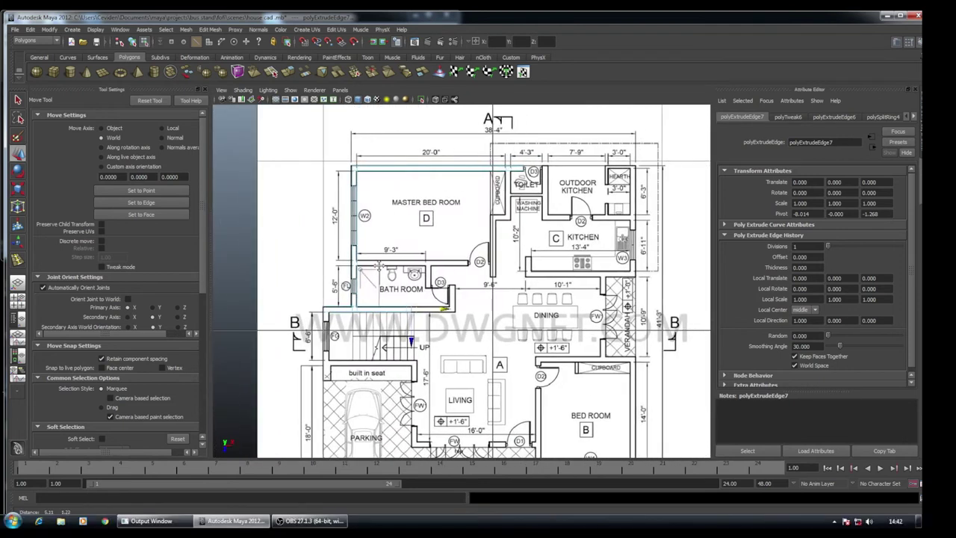
pyautogui.scroll(2, 545, 411)
pyautogui.scroll(2, 543, 415)
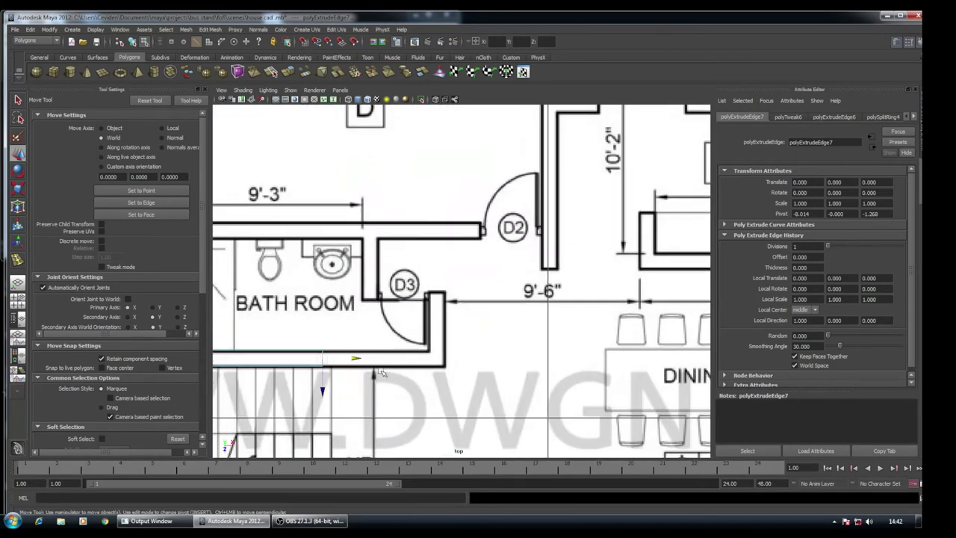
pyautogui.moveTo(353, 358); pyautogui.dragTo(475, 390)
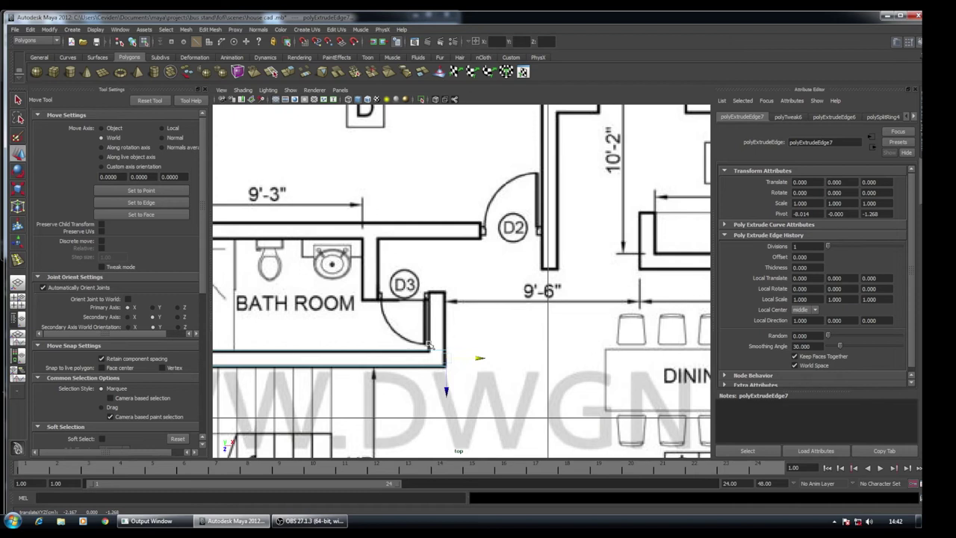
pyautogui.moveTo(428, 348); pyautogui.dragTo(456, 329, button='right')
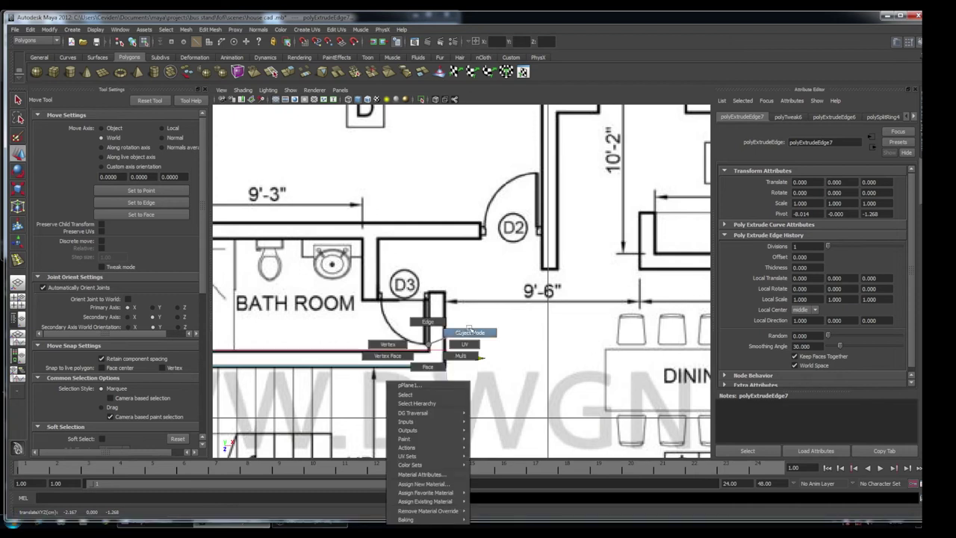
pyautogui.click(420, 351)
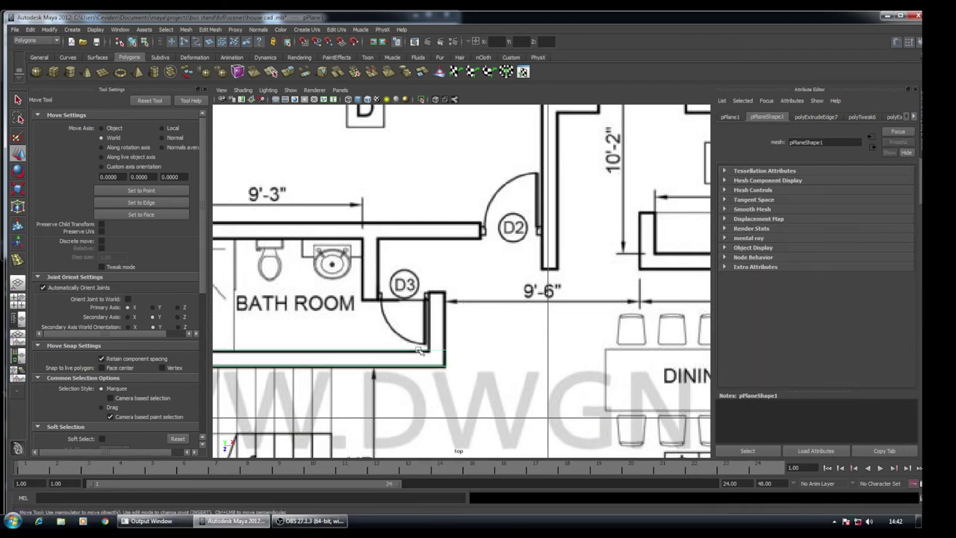
pyautogui.keyDown('shift'); pyautogui.moveTo(420, 351); pyautogui.dragTo(378, 356, button='right'); pyautogui.keyUp('shift')
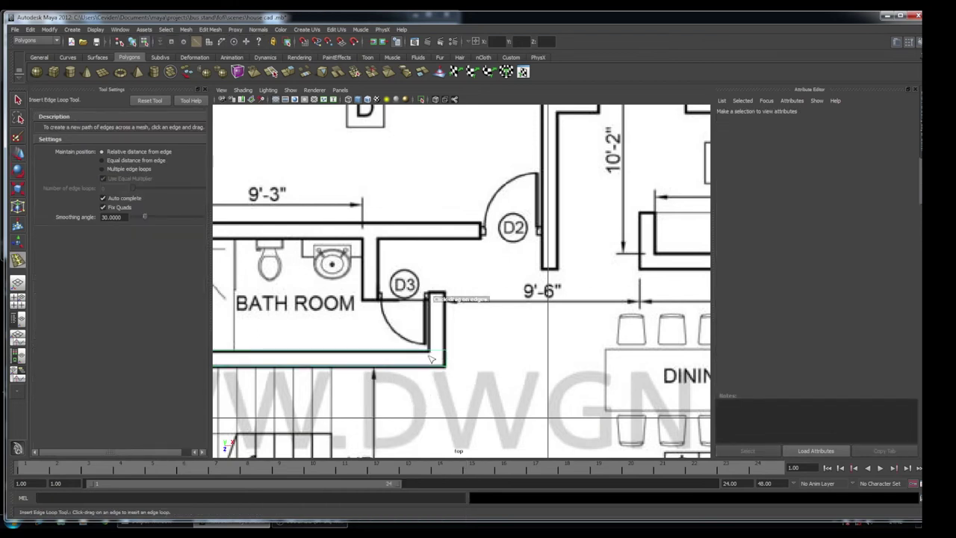
# - Add edge loop polySplitRing5, extrude an edge up the wall beside D3, then deselect
pyautogui.click(430, 353)
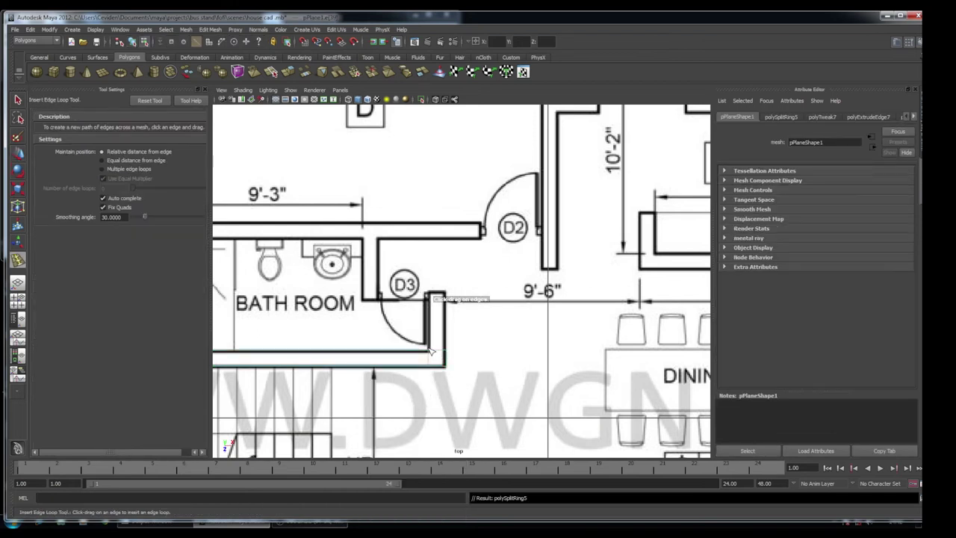
pyautogui.press('q')
pyautogui.click(439, 353)
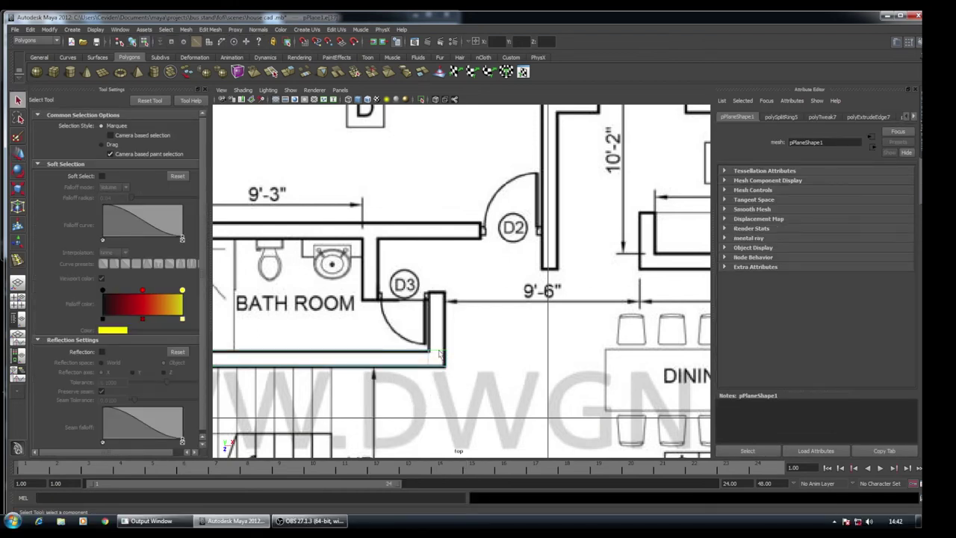
pyautogui.moveTo(440, 351)
pyautogui.keyDown('shift'); pyautogui.mouseDown(button='right')
pyautogui.moveTo(415, 368)
pyautogui.moveTo(441, 372)
pyautogui.mouseUp(button='right'); pyautogui.keyUp('shift')
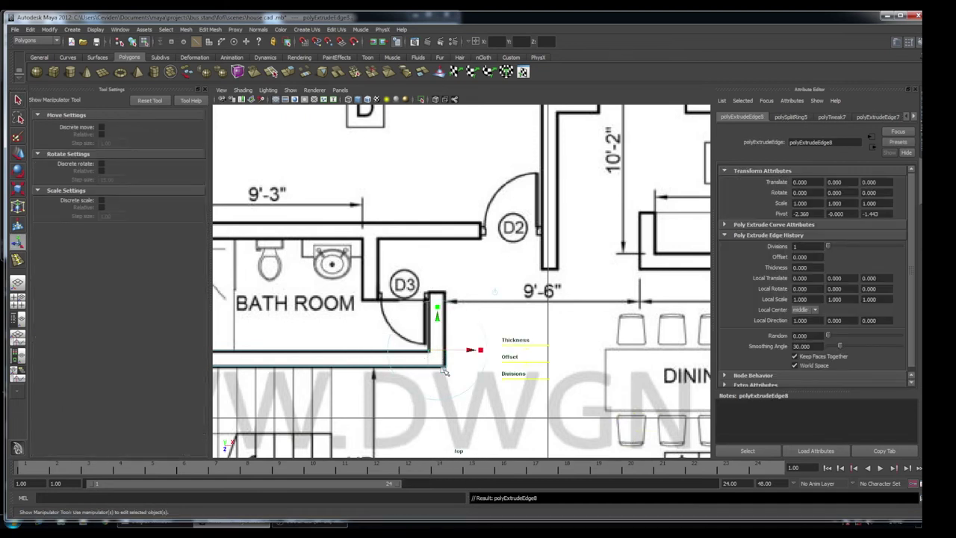
pyautogui.press('w')
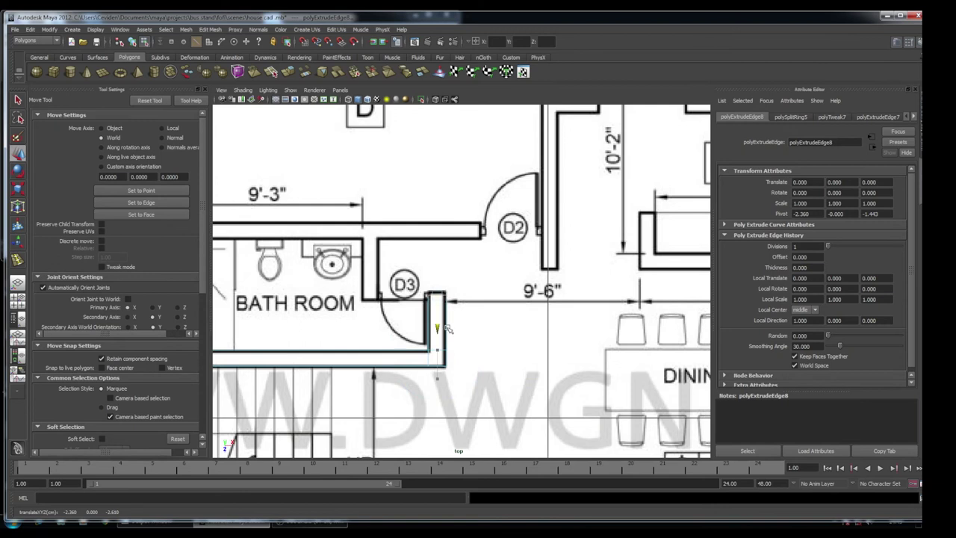
pyautogui.moveTo(447, 329); pyautogui.dragTo(457, 335)
pyautogui.press('q')
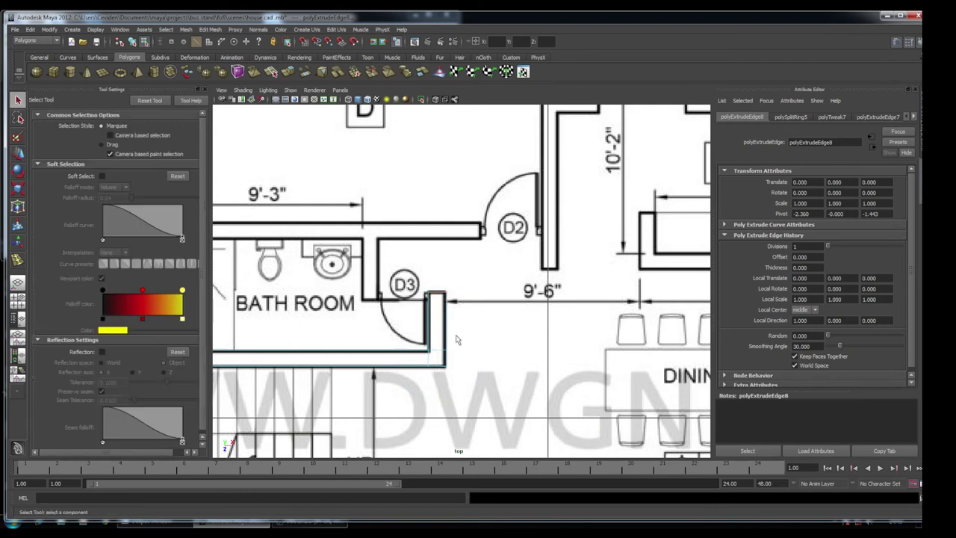
pyautogui.click(503, 344)
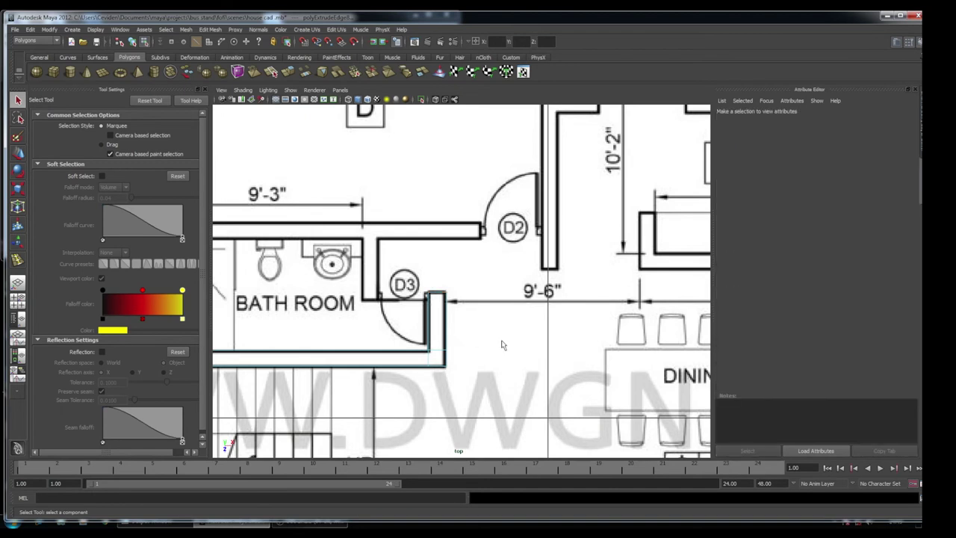
pyautogui.scroll(-2, 475, 341)
# - Cut edge loops polySplitRing6 and polySplitRing7 across the left wall at the bathroom's top-left corner
pyautogui.moveTo(476, 341)
pyautogui.keyDown('alt'); pyautogui.mouseDown(button='middle')
pyautogui.moveTo(521, 340)
pyautogui.moveTo(529, 415)
pyautogui.mouseUp(button='middle'); pyautogui.keyUp('alt')
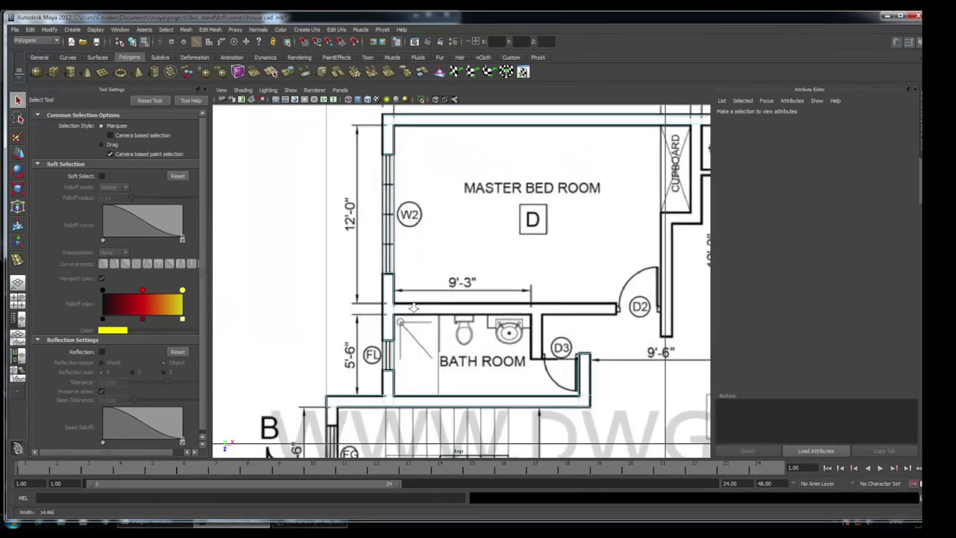
pyautogui.scroll(3, 452, 362)
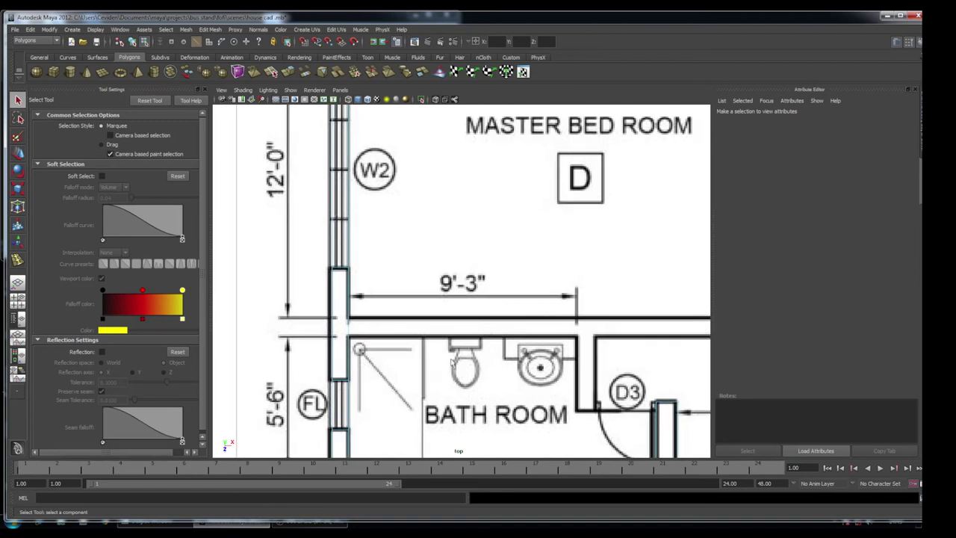
pyautogui.click(348, 321)
pyautogui.keyDown('shift'); pyautogui.moveTo(347, 321); pyautogui.dragTo(319, 329, button='right'); pyautogui.keyUp('shift')
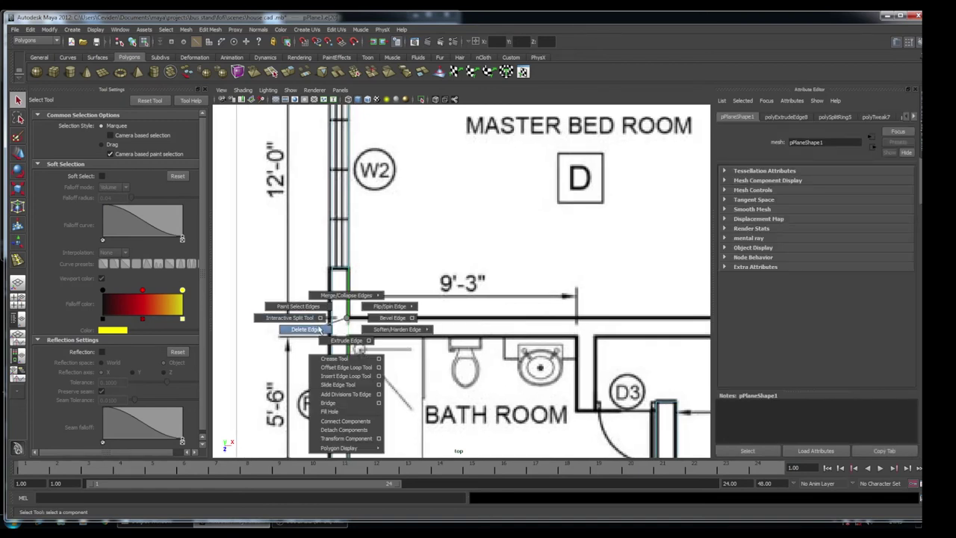
pyautogui.moveTo(319, 328)
pyautogui.keyDown('shift'); pyautogui.mouseDown(button='right')
pyautogui.moveTo(378, 305)
pyautogui.moveTo(330, 338)
pyautogui.mouseUp(button='right'); pyautogui.keyUp('shift')
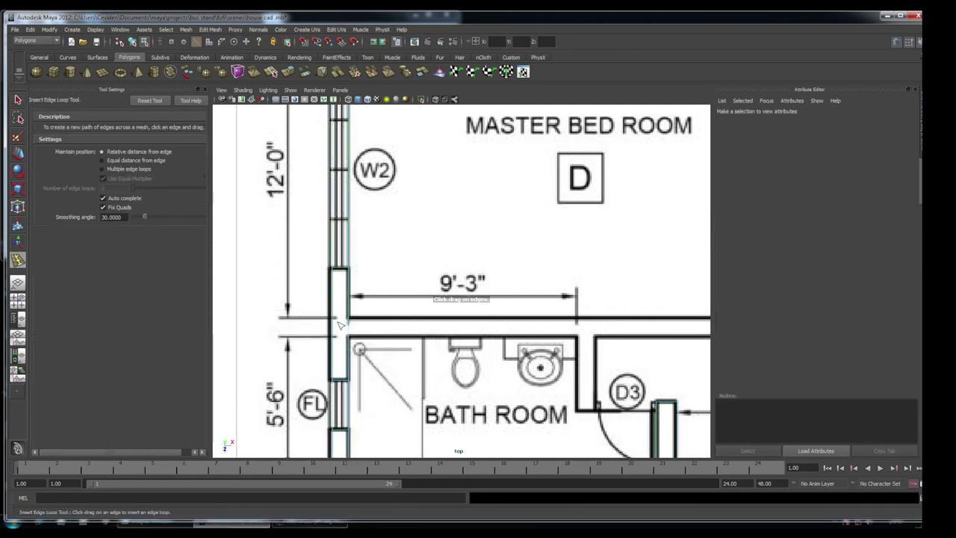
pyautogui.click(349, 320)
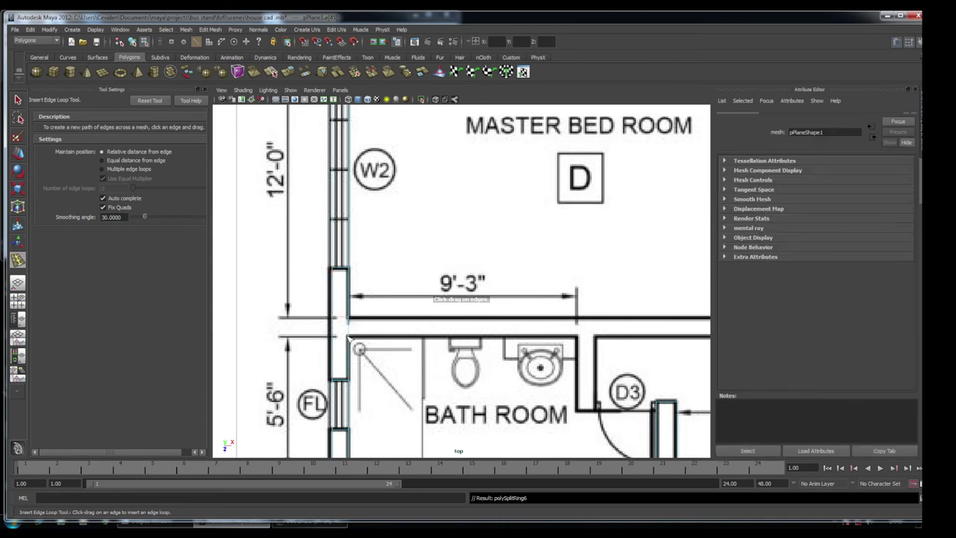
pyautogui.click(350, 337)
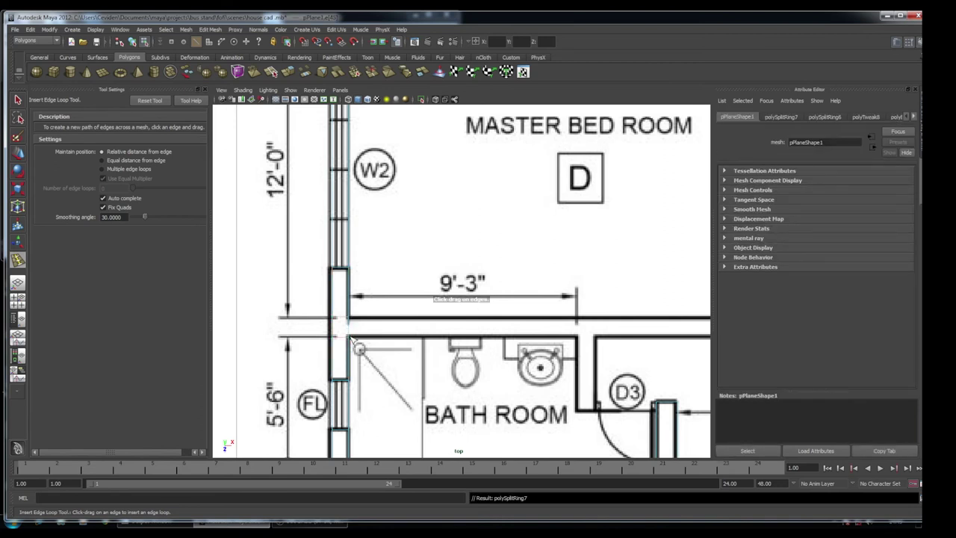
pyautogui.press('q')
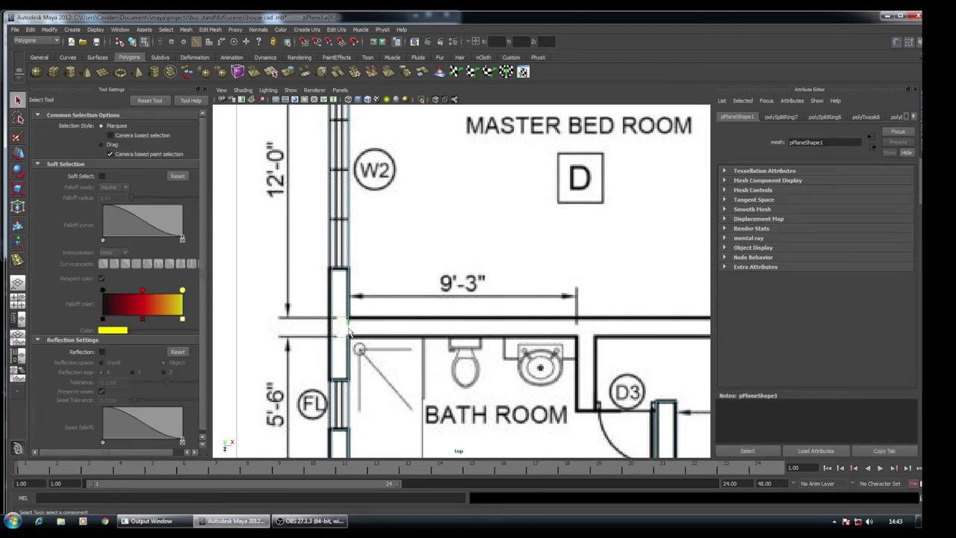
pyautogui.keyDown('shift'); pyautogui.moveTo(349, 331); pyautogui.dragTo(327, 340, button='right'); pyautogui.keyUp('shift')
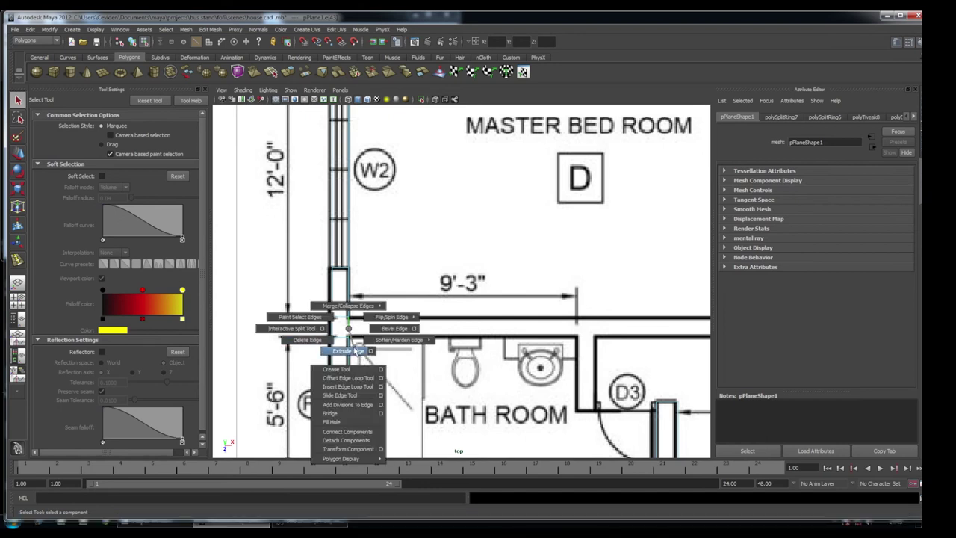
# - Extrude the junction edge rightward along the bathroom's top wall in three successive edge extrusions
pyautogui.keyDown('shift'); pyautogui.moveTo(354, 351); pyautogui.dragTo(356, 350, button='right'); pyautogui.keyUp('shift')
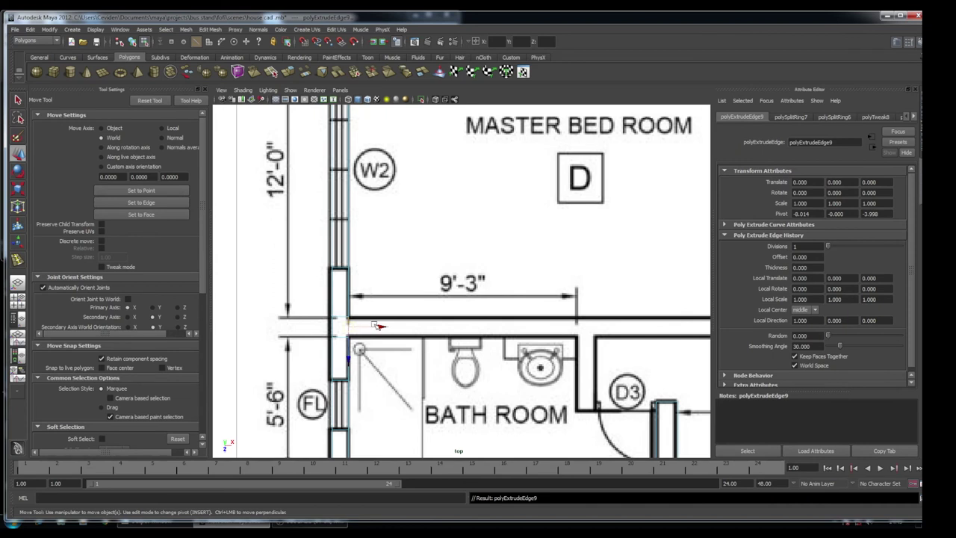
pyautogui.moveTo(377, 327); pyautogui.dragTo(605, 366)
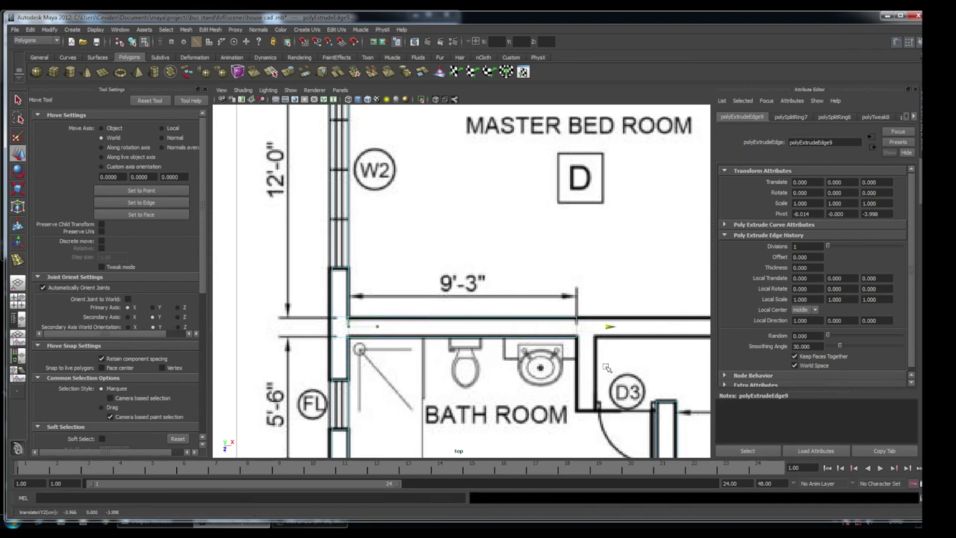
pyautogui.hotkey('ctrl', 'e')
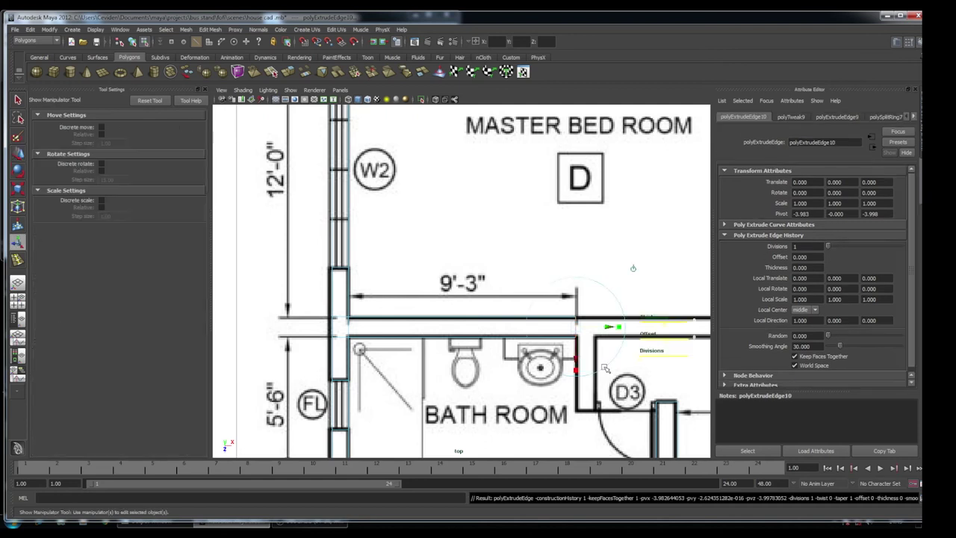
pyautogui.press('w')
pyautogui.moveTo(607, 330); pyautogui.dragTo(629, 341)
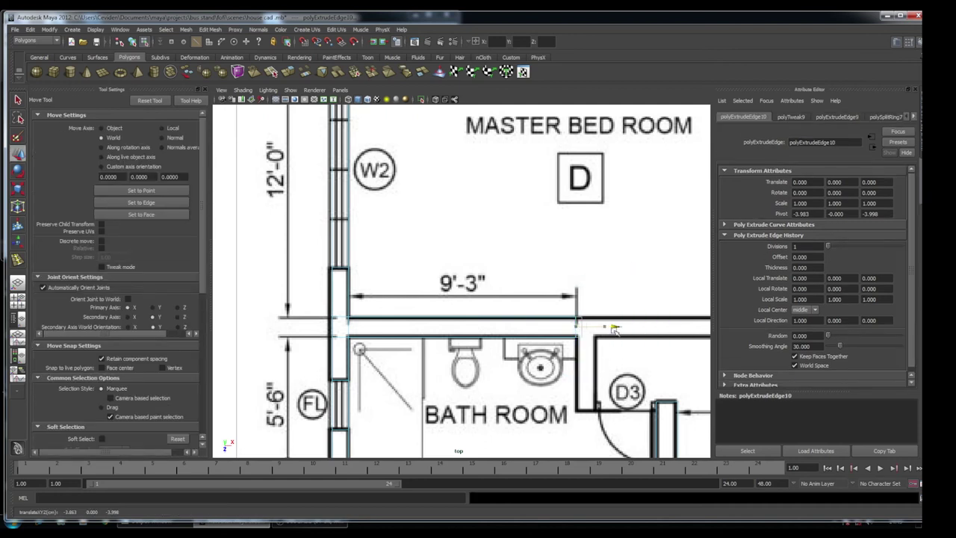
pyautogui.hotkey('ctrl', 'e')
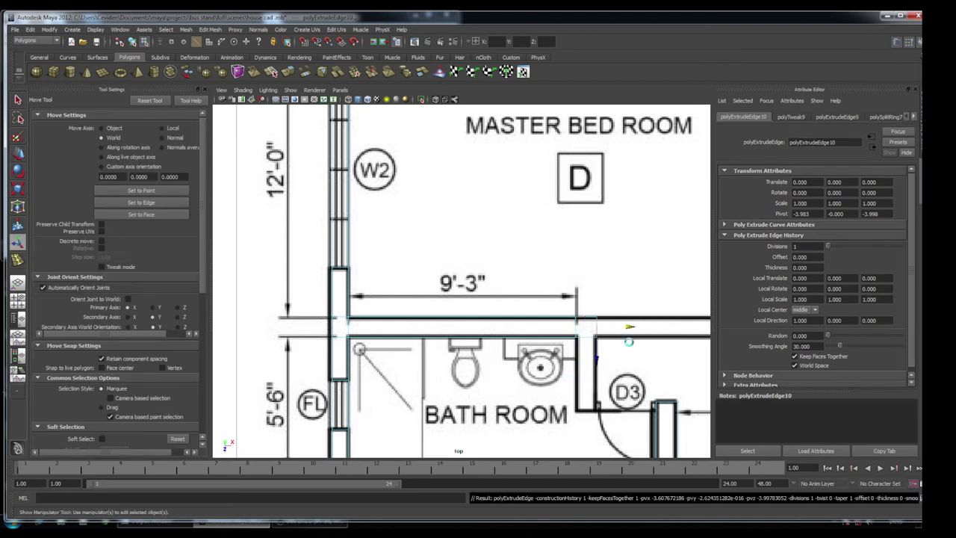
pyautogui.scroll(-3, 587, 314)
# - Extrude the wall end edge once more and drag it right to the door D2 opening
pyautogui.keyDown('alt'); pyautogui.moveTo(585, 315); pyautogui.dragTo(468, 330, button='middle'); pyautogui.keyUp('alt')
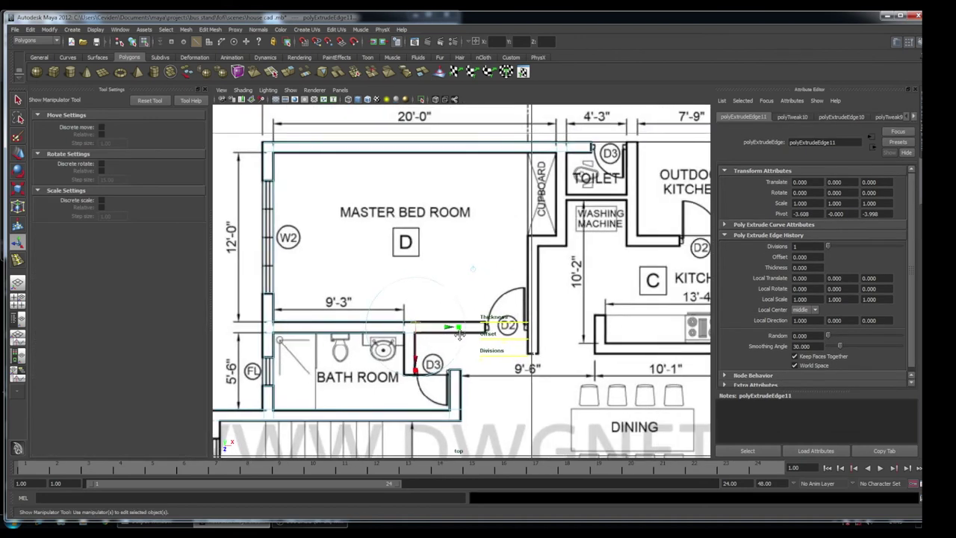
pyautogui.scroll(2, 504, 268)
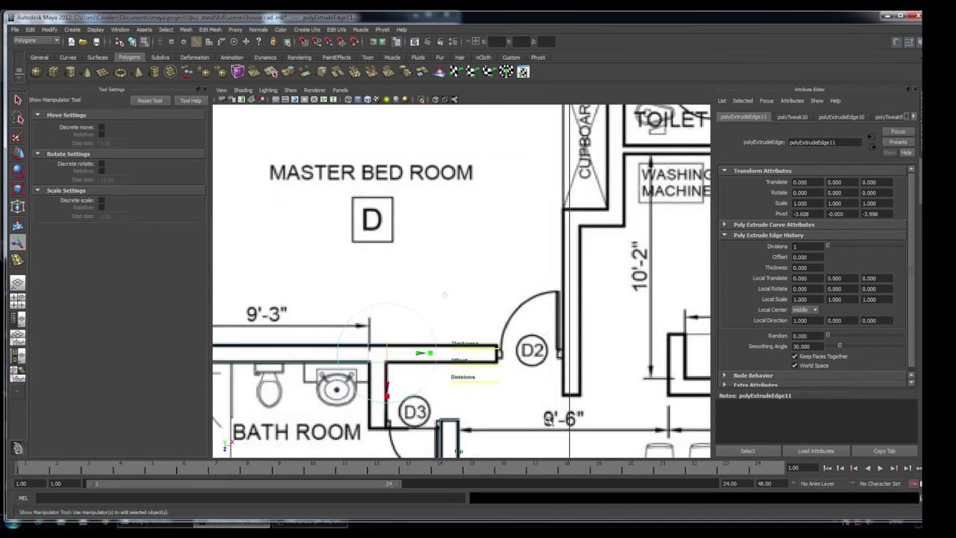
pyautogui.hotkey('ctrl', 'e')
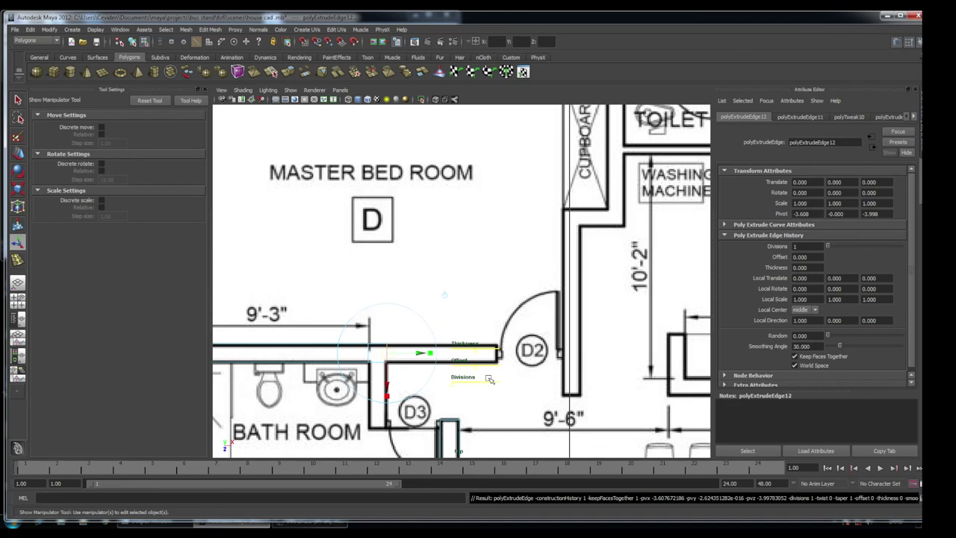
pyautogui.press('w')
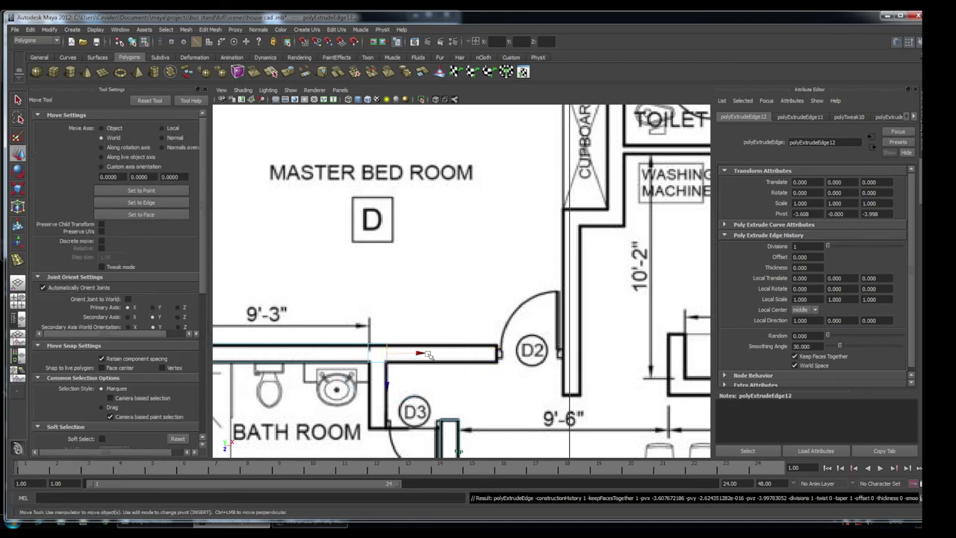
pyautogui.moveTo(422, 354); pyautogui.dragTo(531, 392)
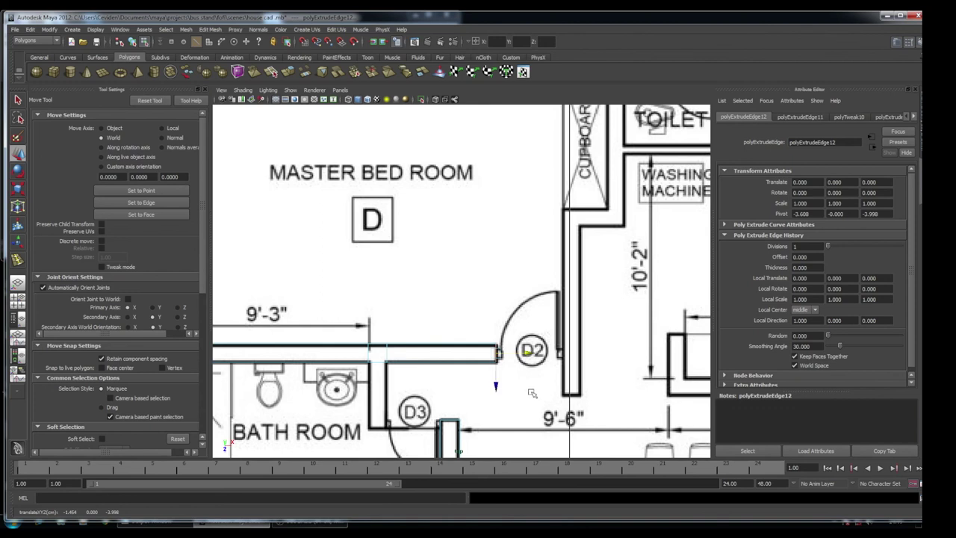
# - Extrude the bathroom's right-wall edge down beside door D3, then clear the selection
pyautogui.click(386, 364)
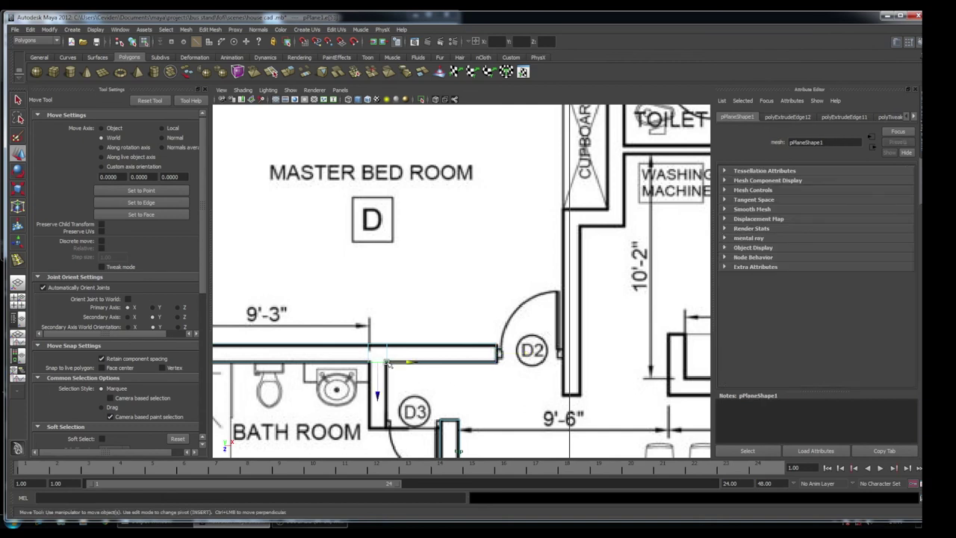
pyautogui.hotkey('ctrl', 'e')
pyautogui.press('w')
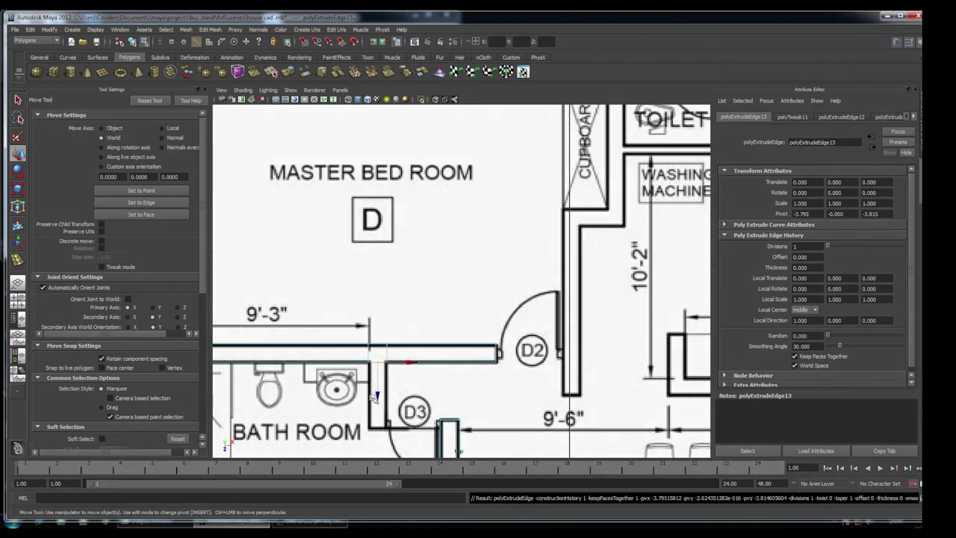
pyautogui.moveTo(376, 397); pyautogui.dragTo(378, 460)
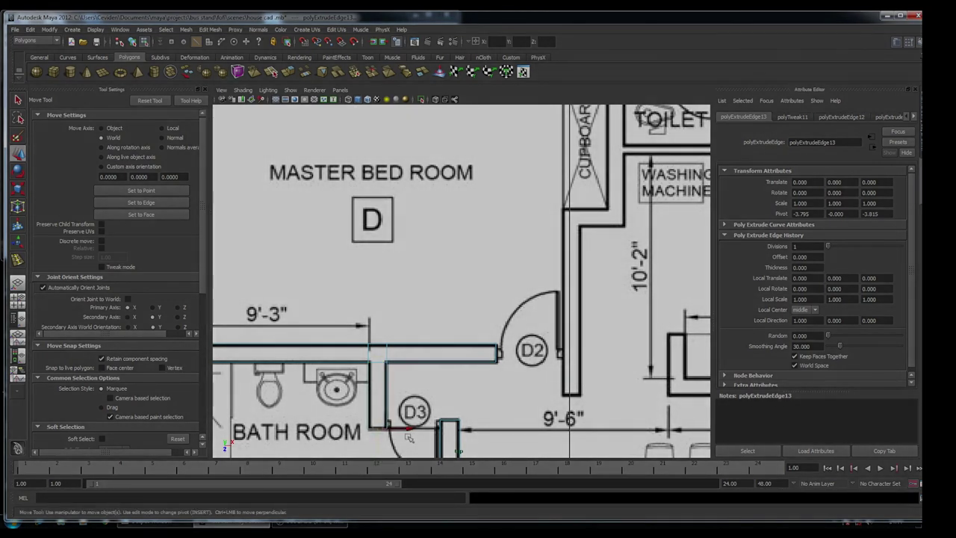
pyautogui.scroll(-5, 329, 313)
pyautogui.click(306, 278)
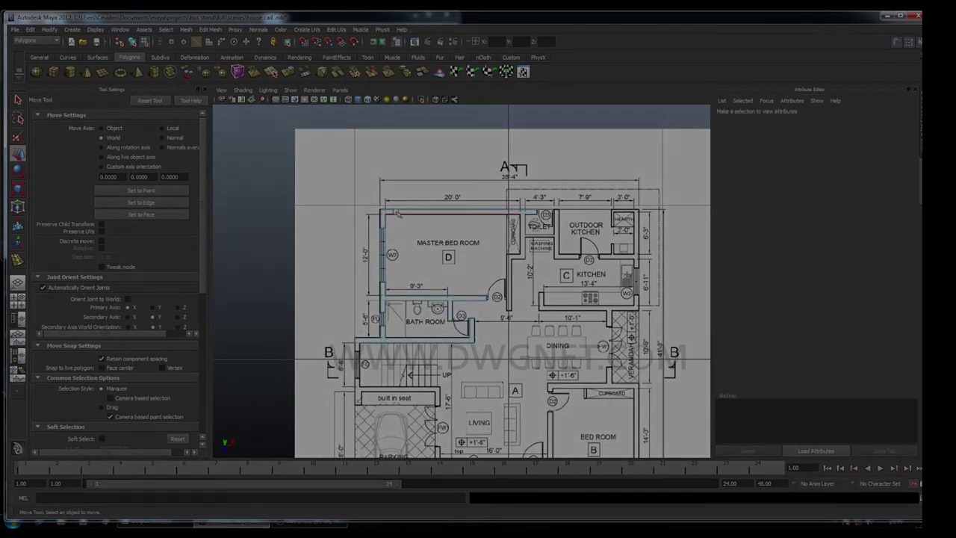
# - Switch to Object Mode via the marking menu to select the entire pPlane1 wall mesh
pyautogui.rightClick(396, 213)
pyautogui.moveTo(395, 212); pyautogui.dragTo(412, 207, button='right')
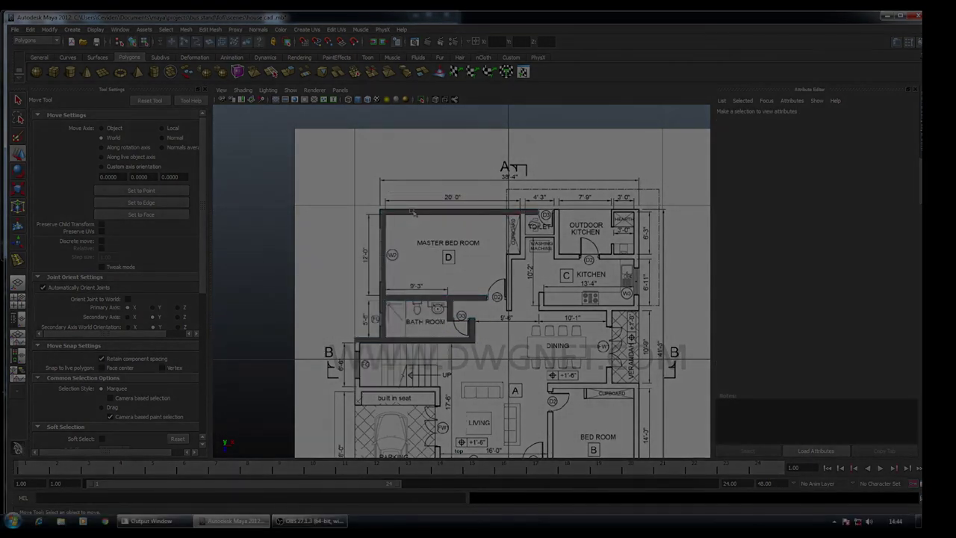